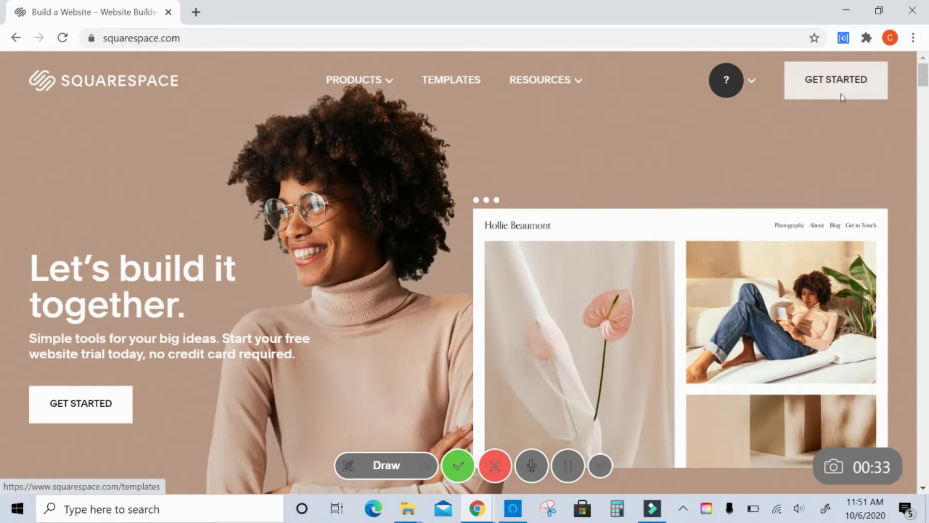
# Step: Open the website template gallery and switch to the templates from an earlier Squarespace version
pyautogui.click(842, 99)
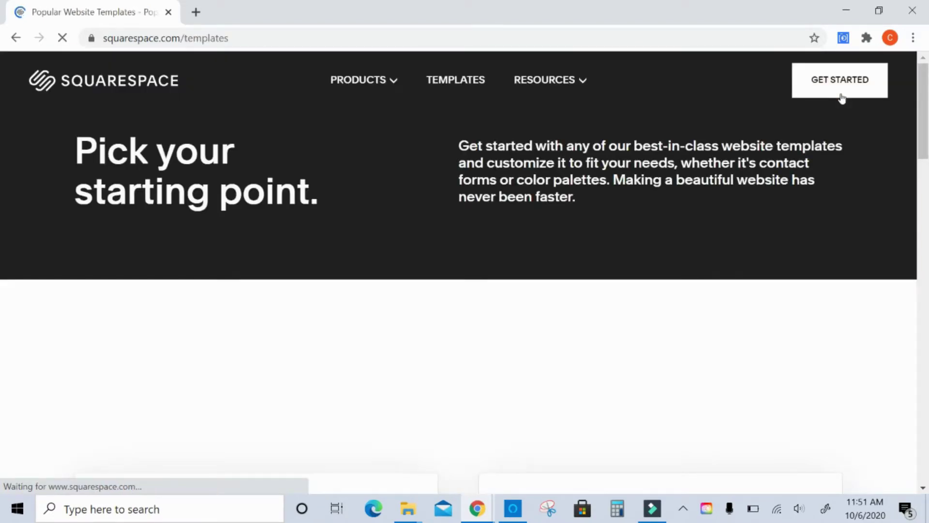
pyautogui.moveTo(927, 88); pyautogui.dragTo(926, 426)
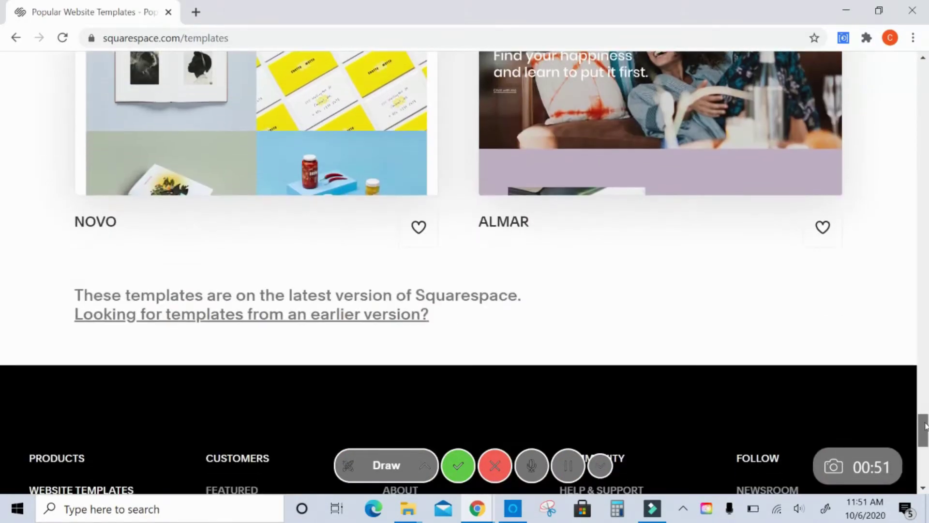
pyautogui.click(411, 321)
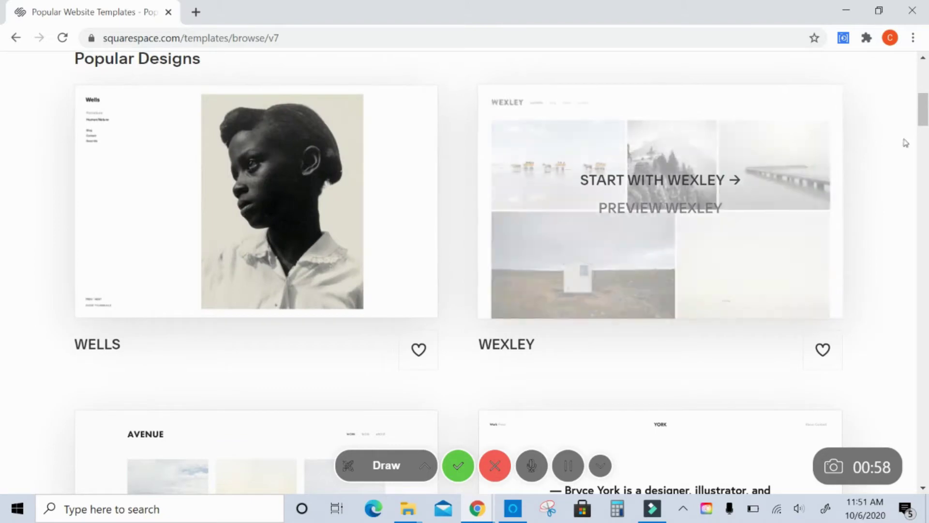
# Step: Browse the popular designs, create a new site from the Mojave template and start past its welcome screen
pyautogui.moveTo(925, 112); pyautogui.dragTo(928, 170)
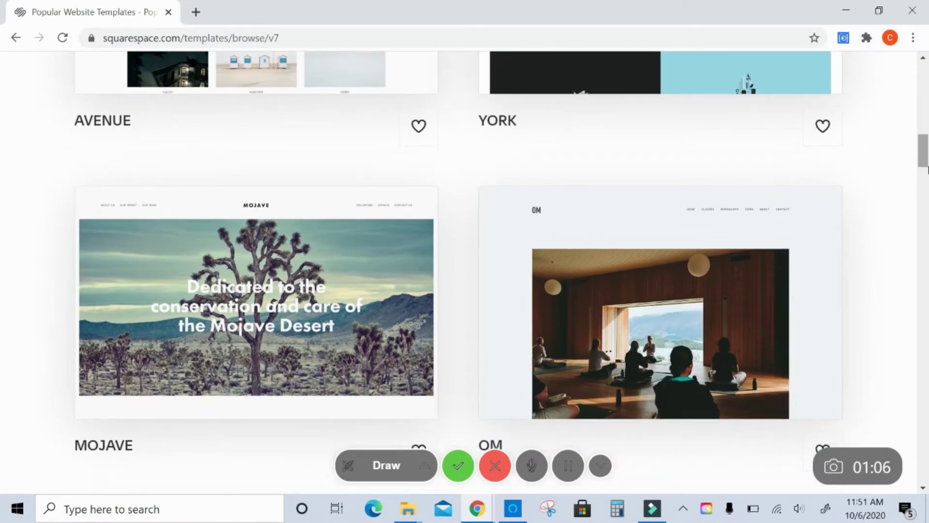
pyautogui.moveTo(95, 426)
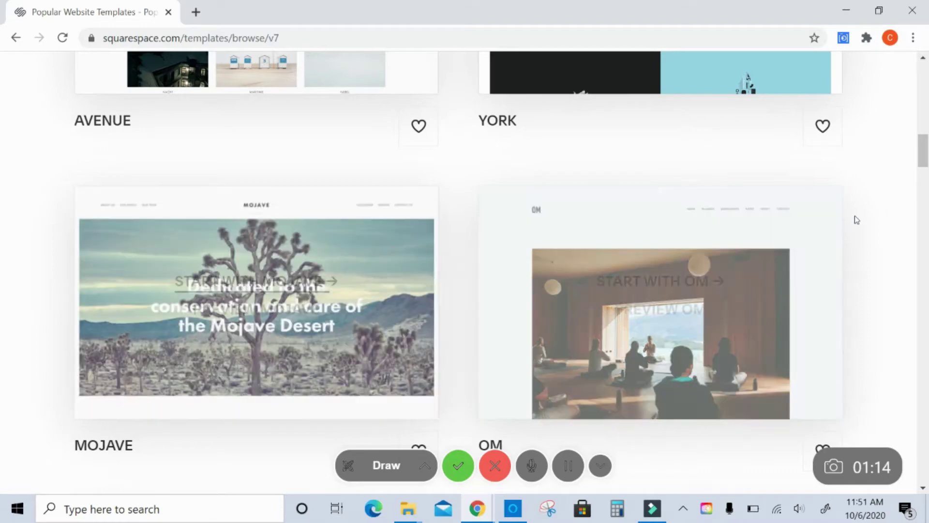
pyautogui.moveTo(926, 161); pyautogui.dragTo(926, 240)
pyautogui.moveTo(697, 236)
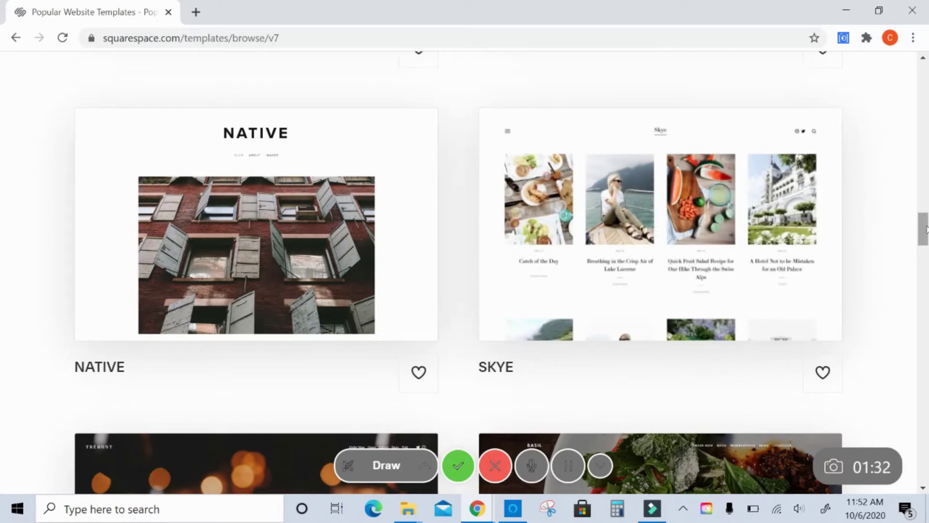
pyautogui.moveTo(925, 229); pyautogui.dragTo(926, 371)
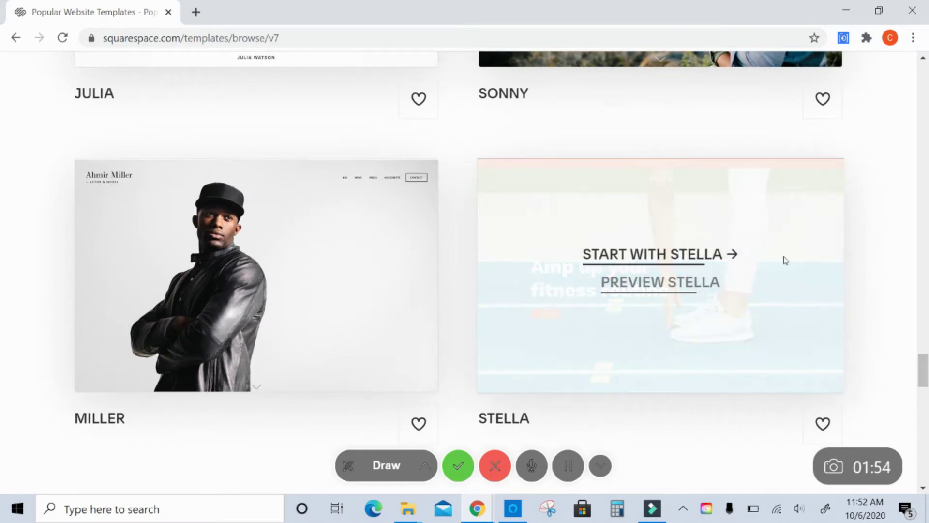
pyautogui.moveTo(926, 339); pyautogui.dragTo(920, 156)
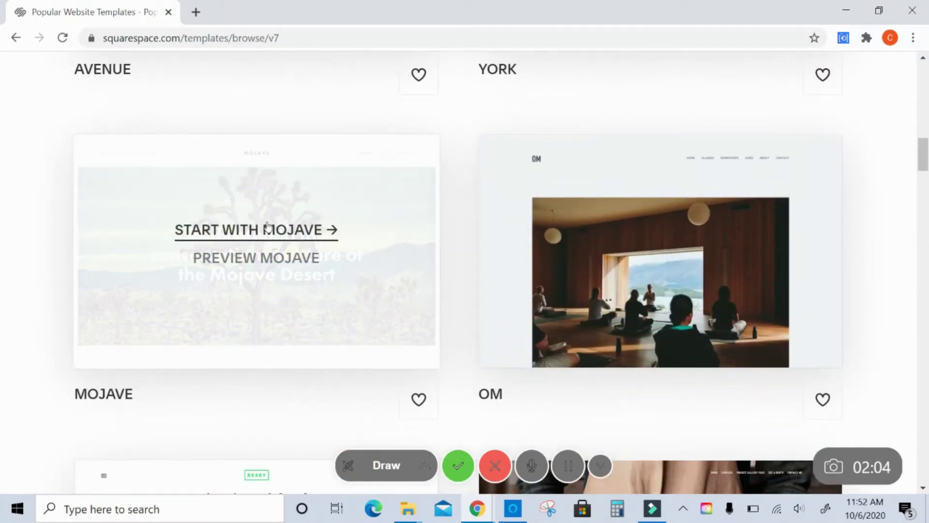
pyautogui.click(267, 228)
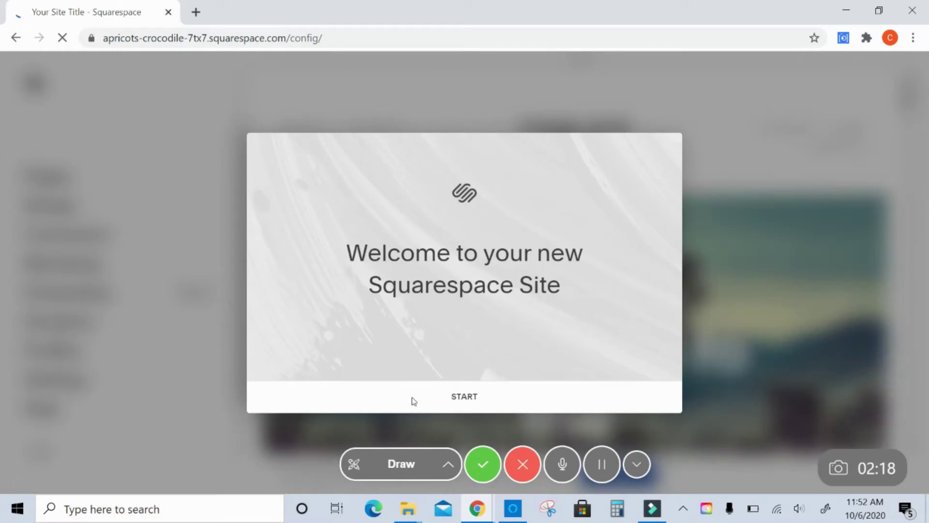
pyautogui.click(414, 401)
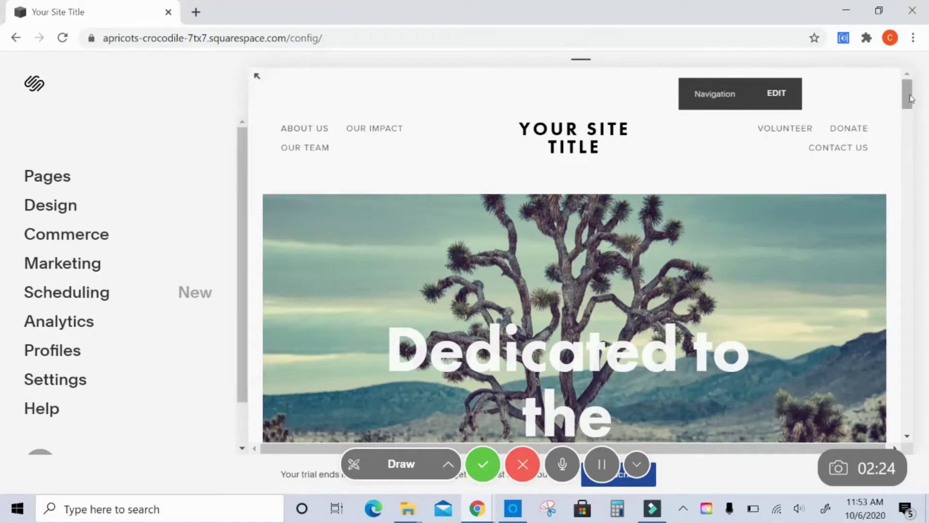
# Step: Add a new Cover Page to the site's primary navigation
pyautogui.moveTo(910, 100)
pyautogui.mouseDown()
pyautogui.moveTo(911, 136)
pyautogui.moveTo(911, 99)
pyautogui.mouseUp()
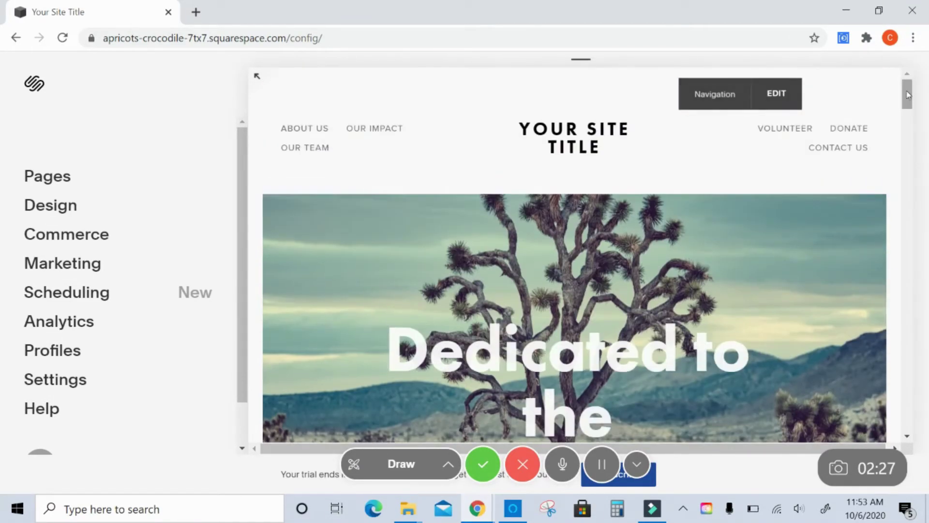
pyautogui.click(61, 172)
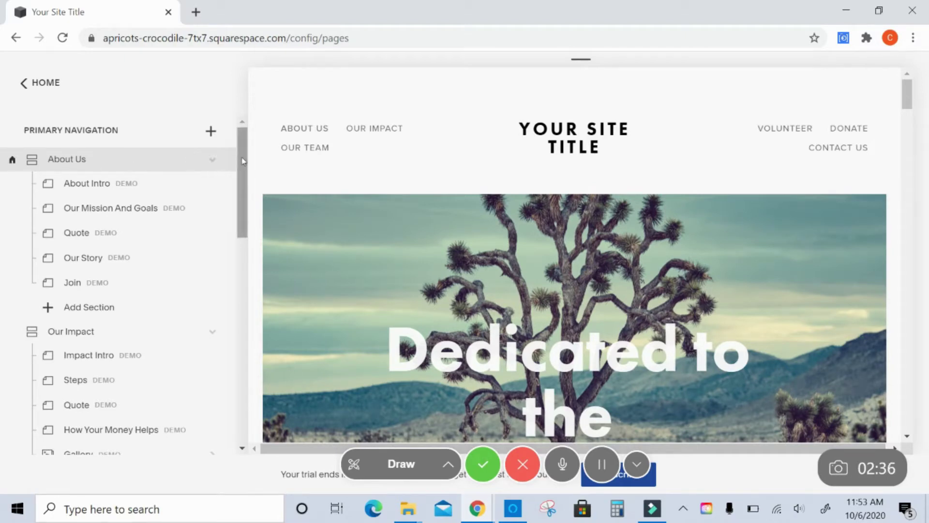
pyautogui.moveTo(242, 156); pyautogui.dragTo(242, 132)
pyautogui.click(210, 131)
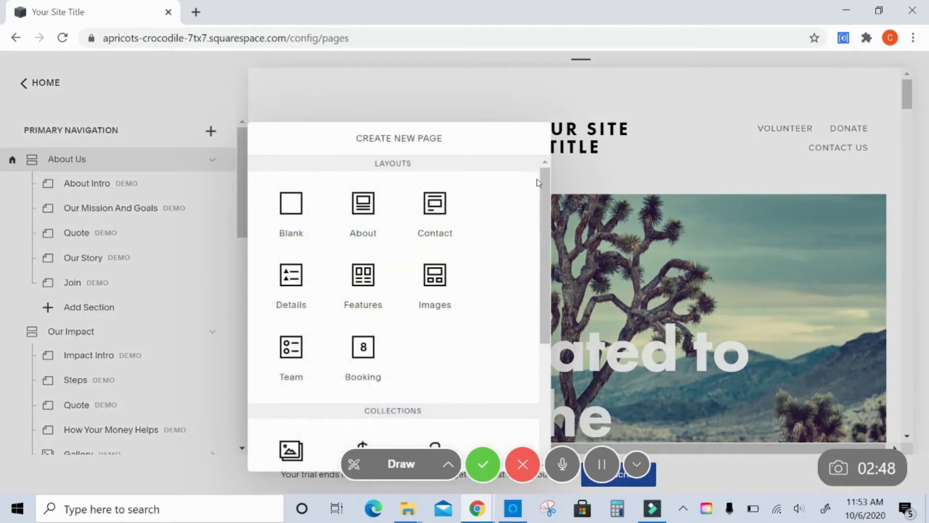
pyautogui.click(199, 112)
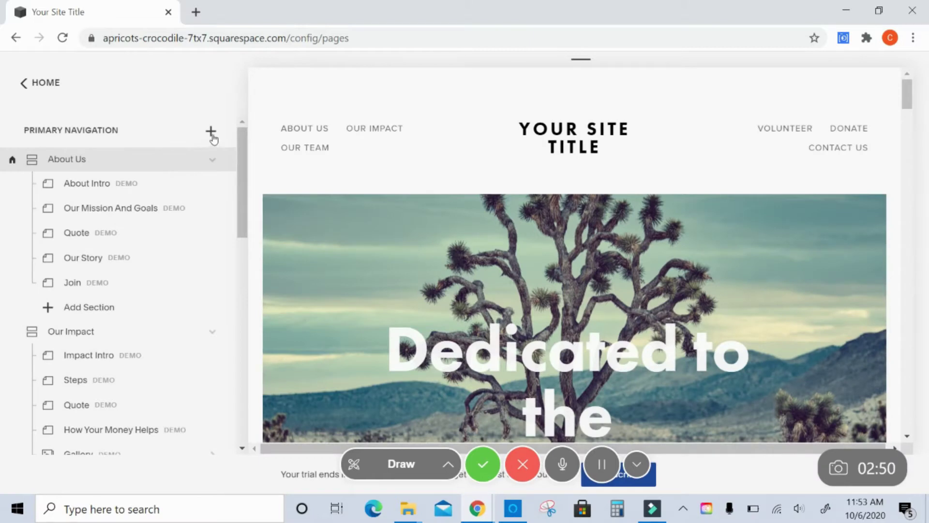
pyautogui.click(213, 140)
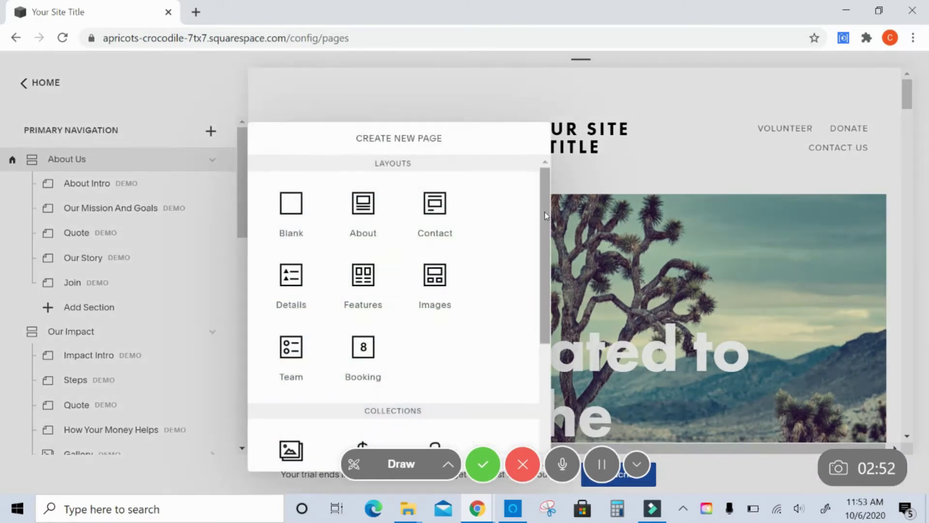
pyautogui.moveTo(545, 208); pyautogui.dragTo(561, 345)
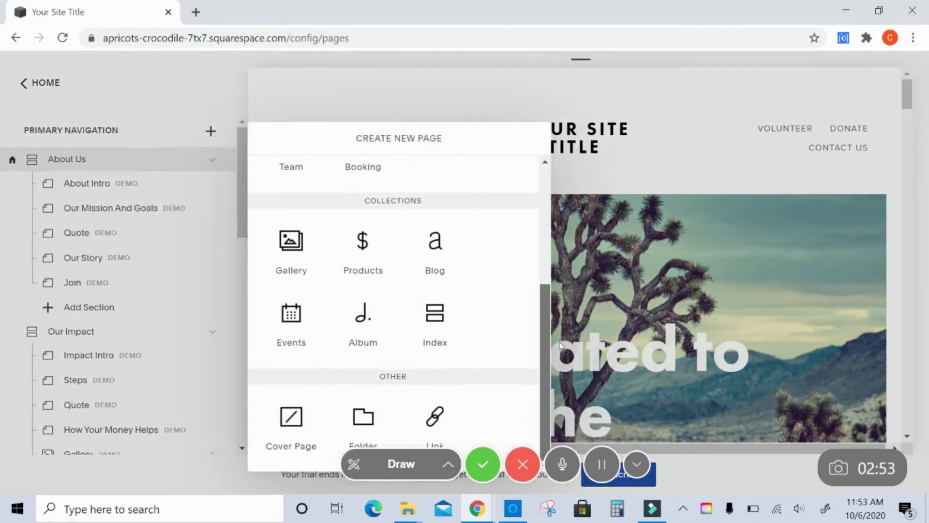
pyautogui.click(289, 417)
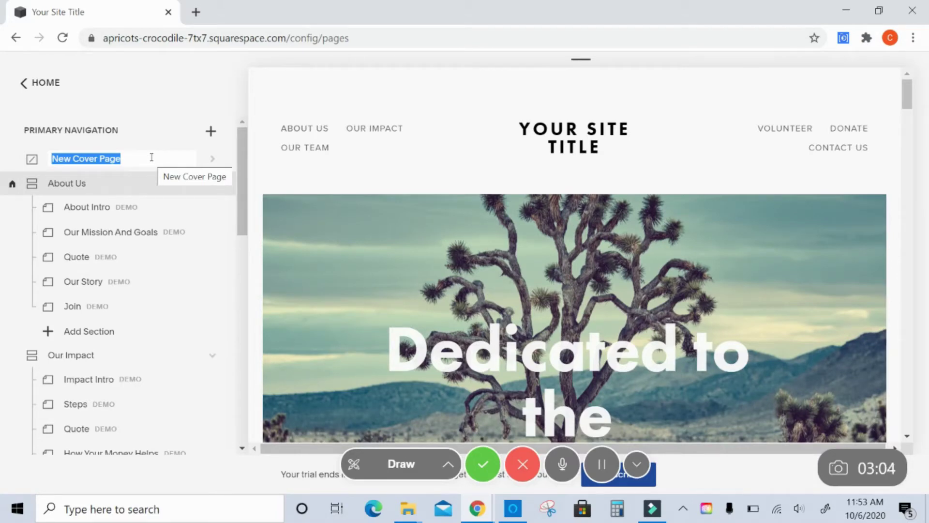
# Step: Name the new cover page "Teatree Wellness Studio Launch" and open it for customizing
pyautogui.write('Teat')
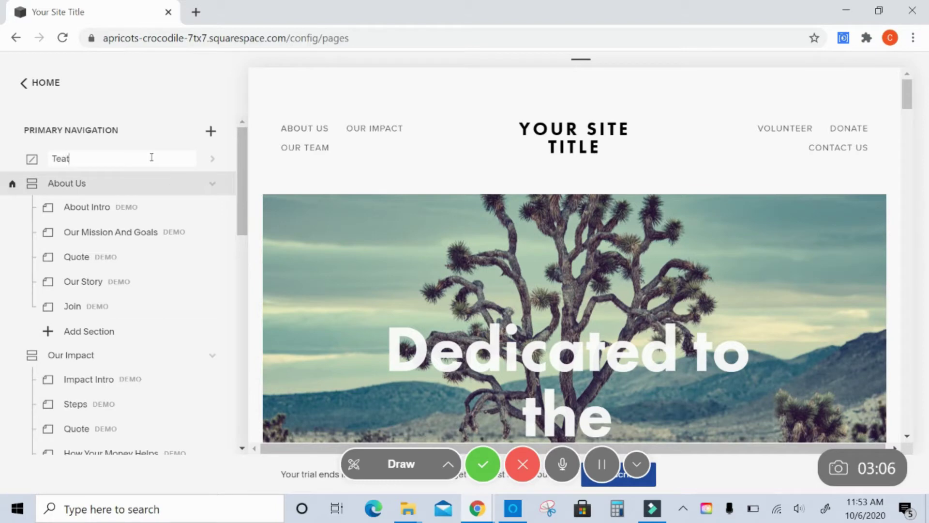
pyautogui.write('ree Wellness Studio ')
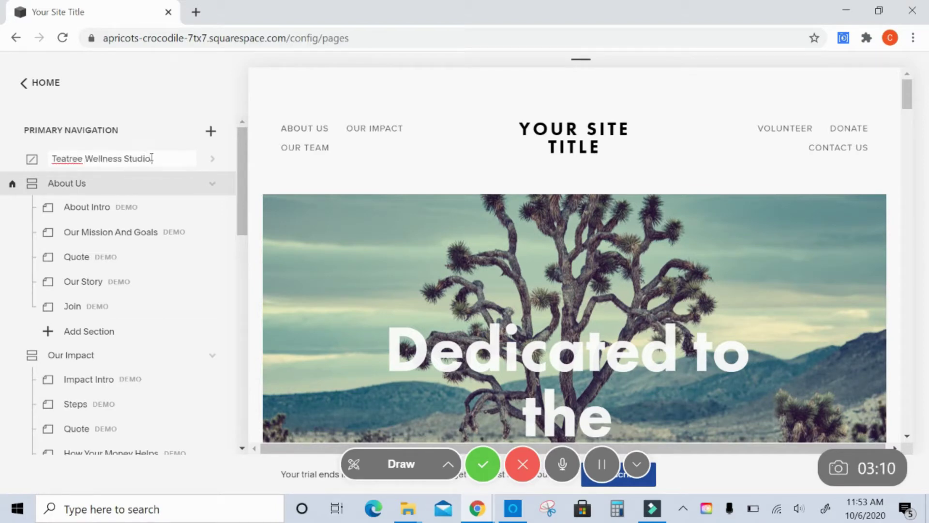
pyautogui.write('Land')
pyautogui.press('Return')
pyautogui.click(196, 158)
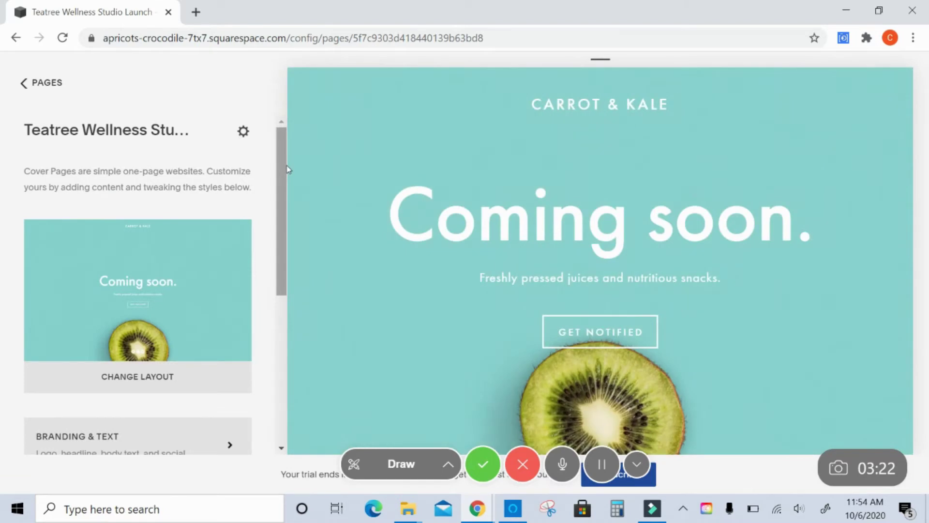
# Step: Change the cover page's layout to the Portrait design with the soccer field photo and save it
pyautogui.moveTo(281, 166); pyautogui.dragTo(286, 206)
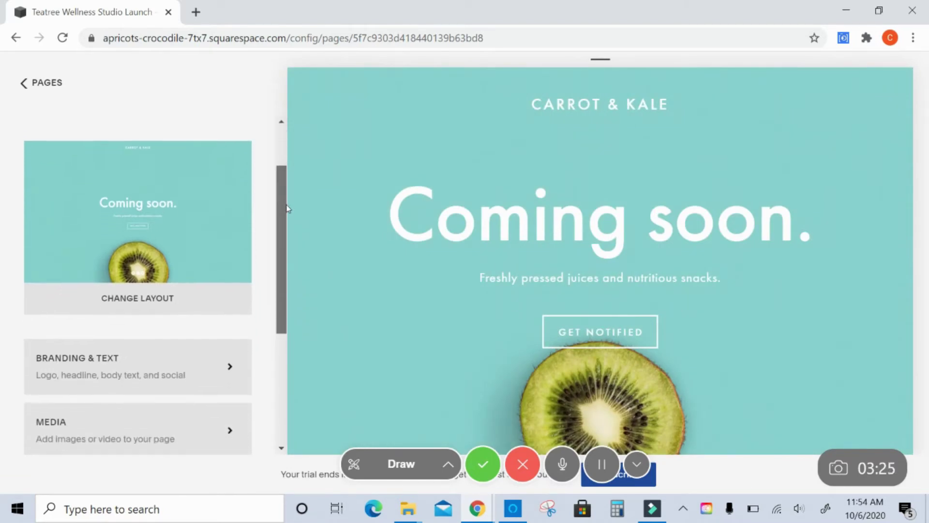
pyautogui.click(208, 305)
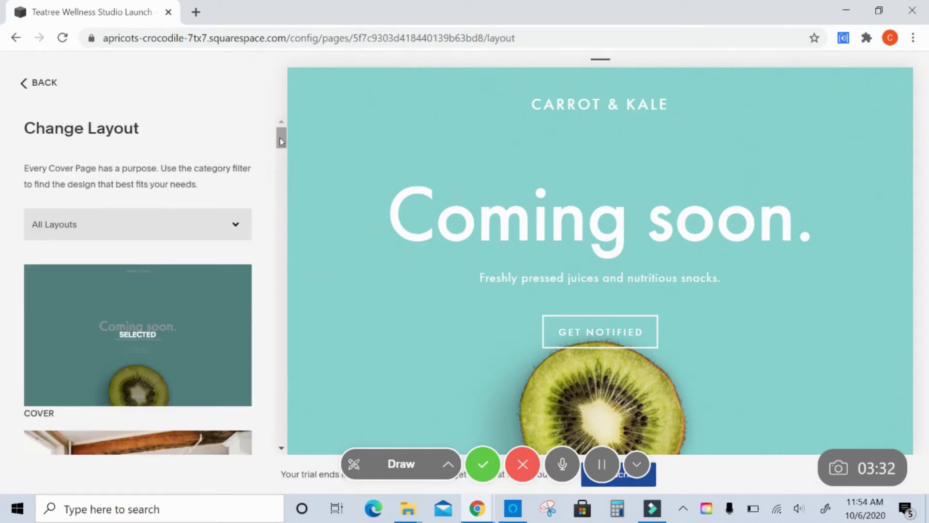
pyautogui.moveTo(280, 141); pyautogui.dragTo(280, 290)
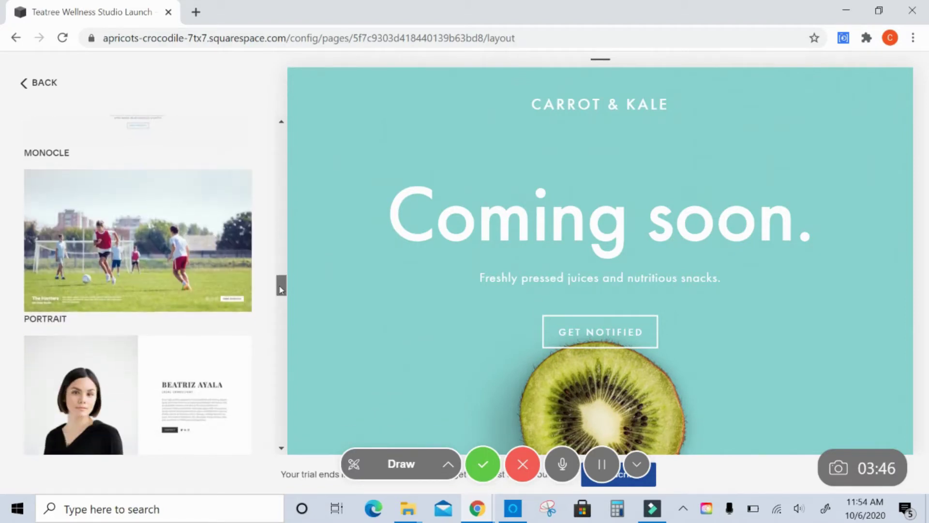
pyautogui.moveTo(128, 254)
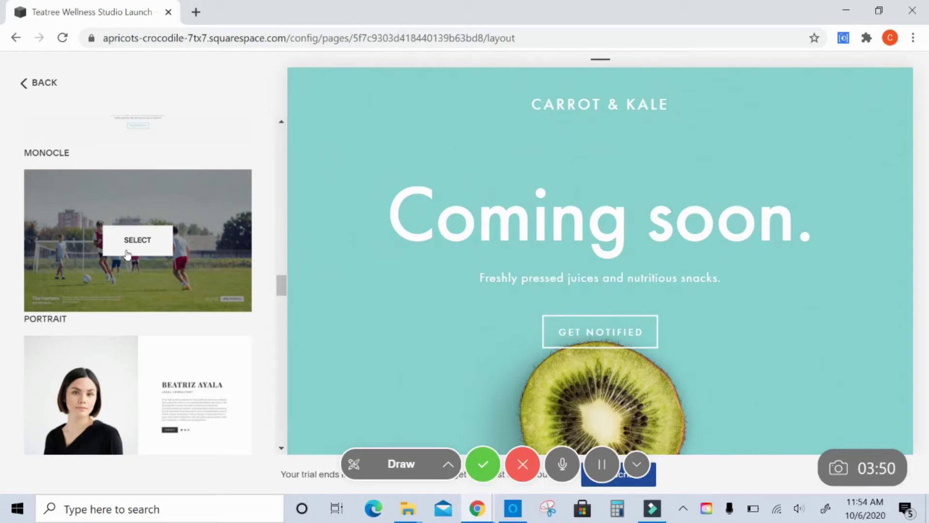
pyautogui.click(127, 254)
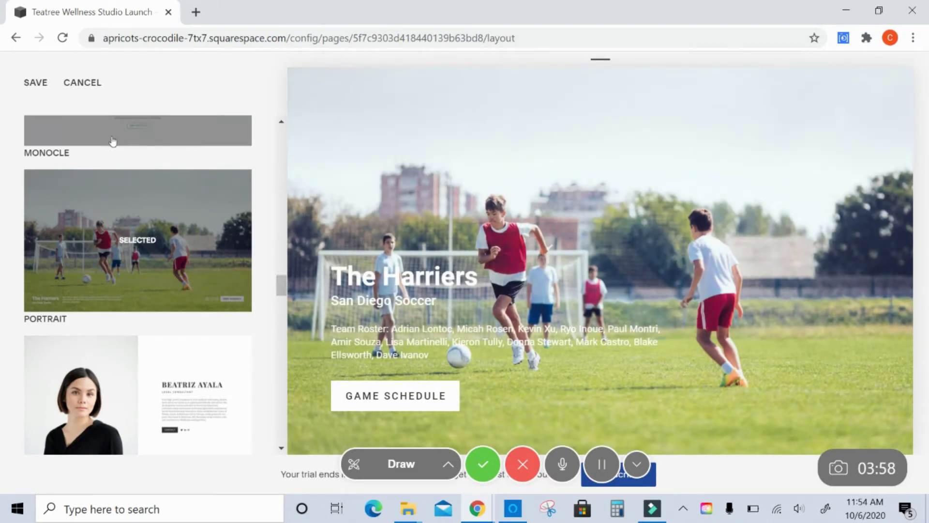
pyautogui.click(37, 82)
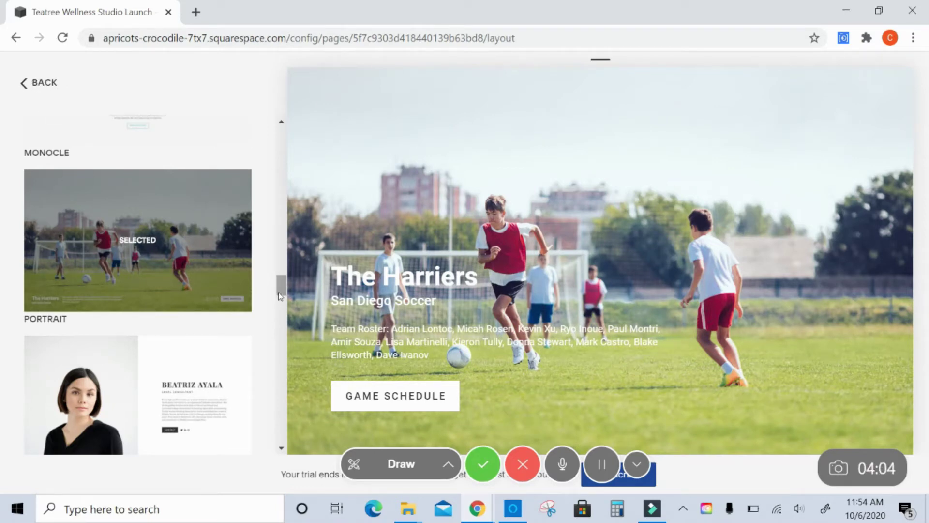
# Step: Look through the other cover page layouts and return to the cover page's settings
pyautogui.moveTo(280, 296)
pyautogui.mouseDown()
pyautogui.moveTo(280, 271)
pyautogui.moveTo(283, 304)
pyautogui.moveTo(280, 286)
pyautogui.mouseUp()
pyautogui.moveTo(283, 285); pyautogui.dragTo(275, 226)
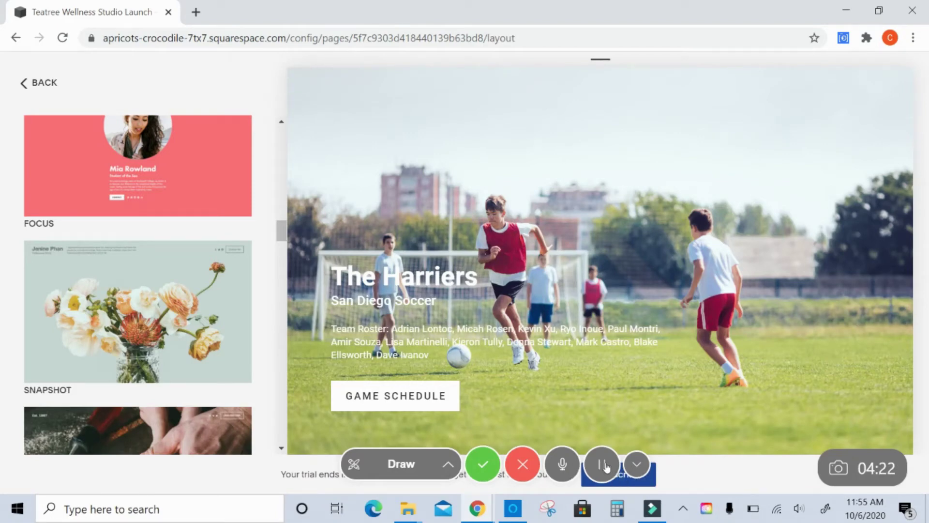
pyautogui.press('Escape')
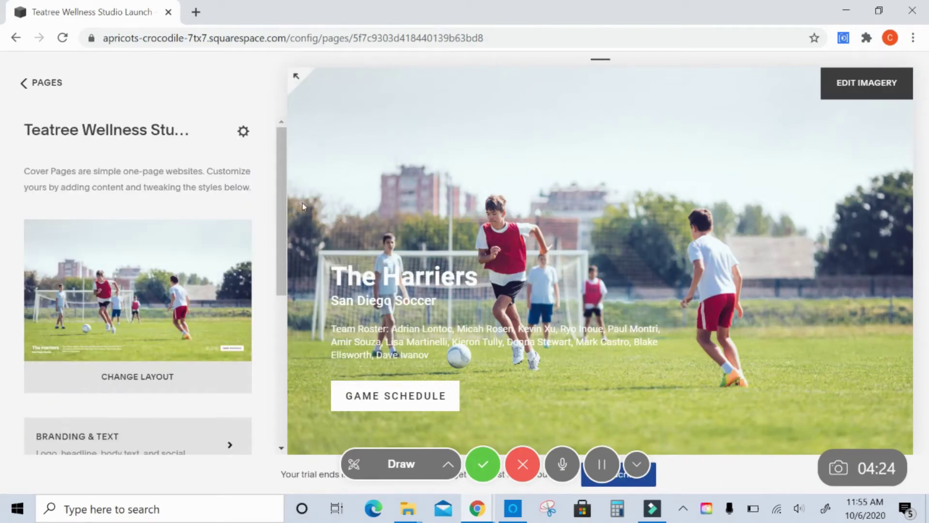
pyautogui.moveTo(284, 197); pyautogui.dragTo(286, 253)
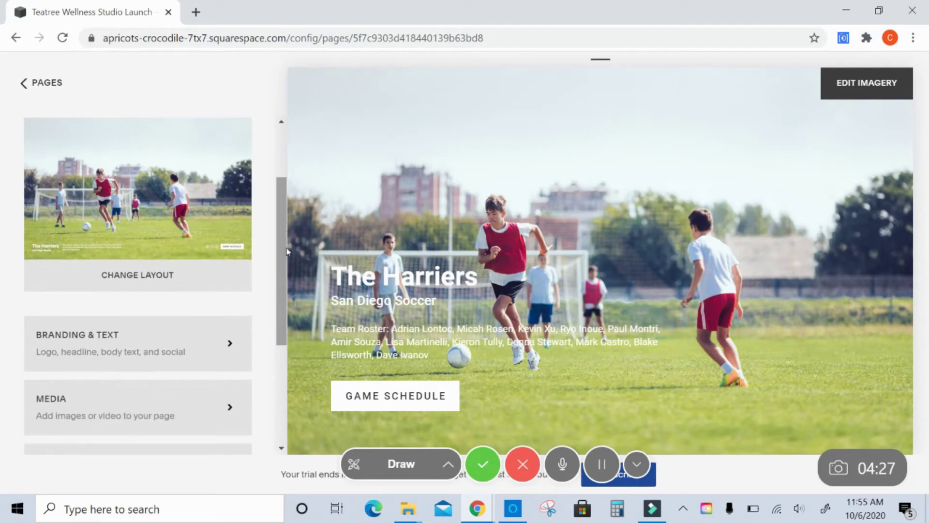
pyautogui.click(193, 284)
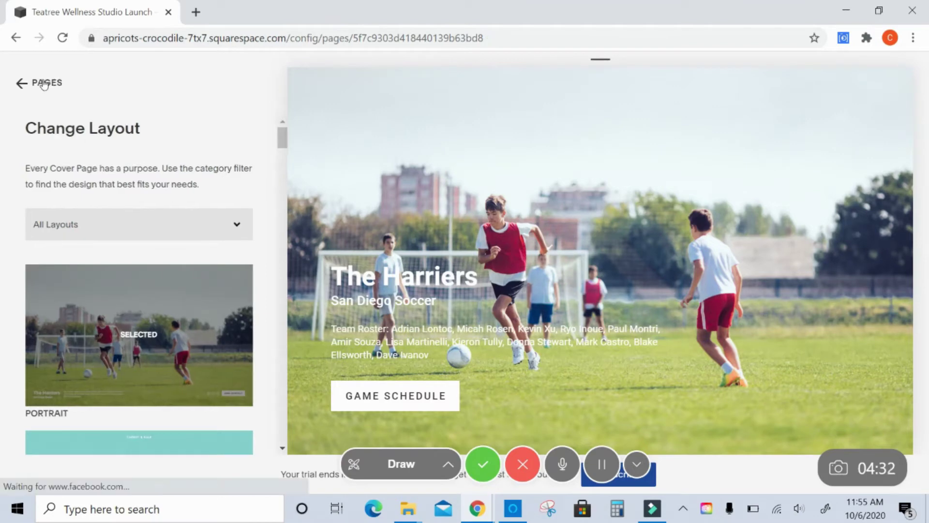
pyautogui.click(44, 84)
# Step: Switch the cover page's branding from text to a logo and upload the teatree image file
pyautogui.moveTo(281, 194); pyautogui.dragTo(292, 302)
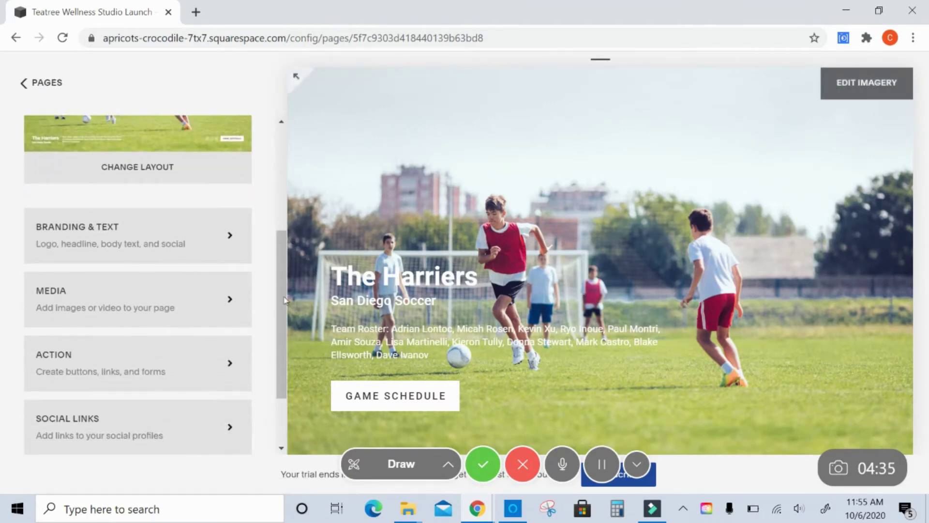
pyautogui.click(165, 249)
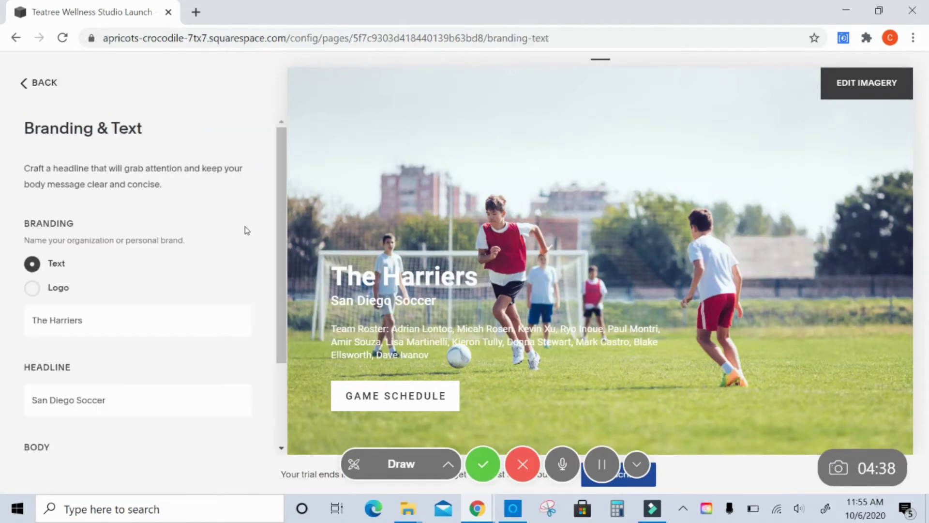
pyautogui.click(33, 289)
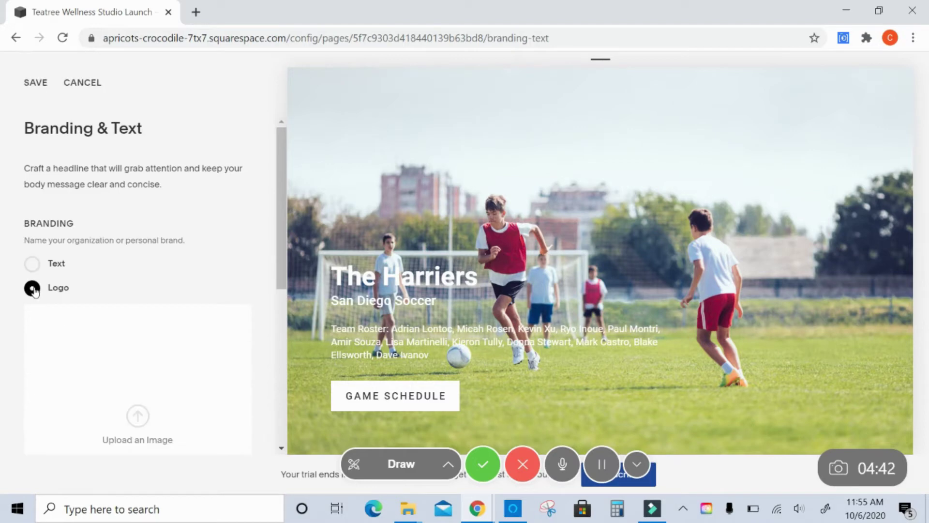
pyautogui.scroll(-1, 186, 332)
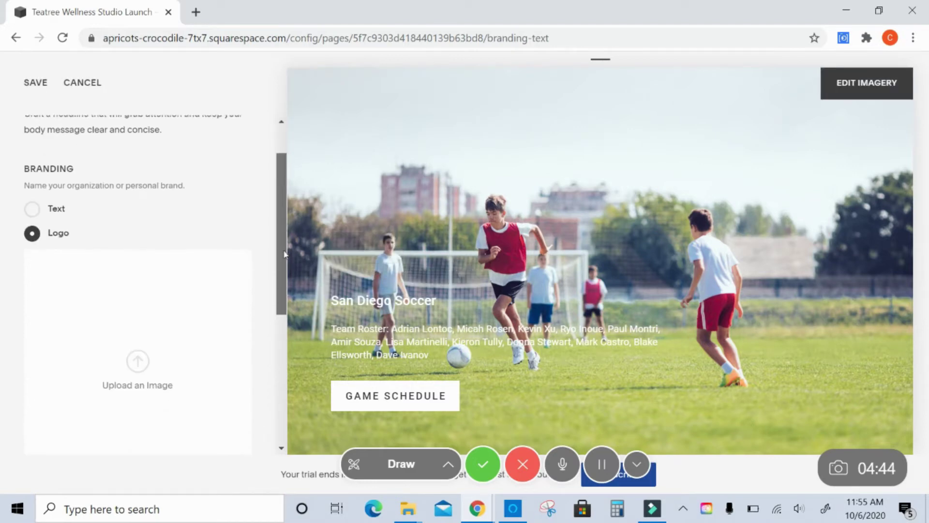
pyautogui.click(139, 353)
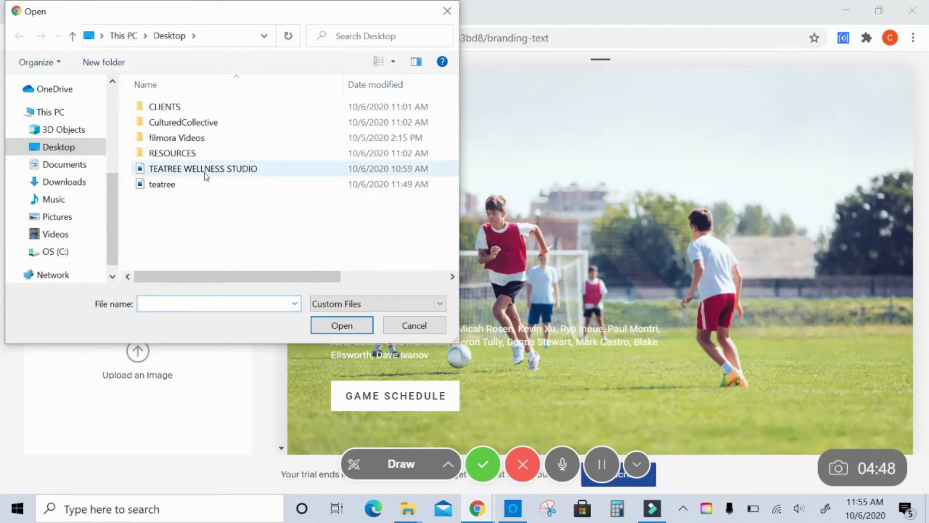
pyautogui.click(199, 188)
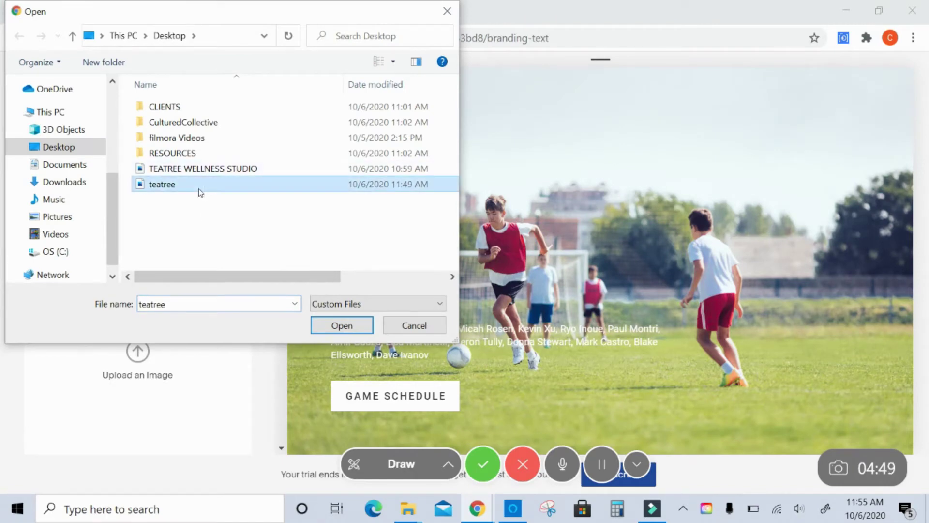
pyautogui.click(359, 325)
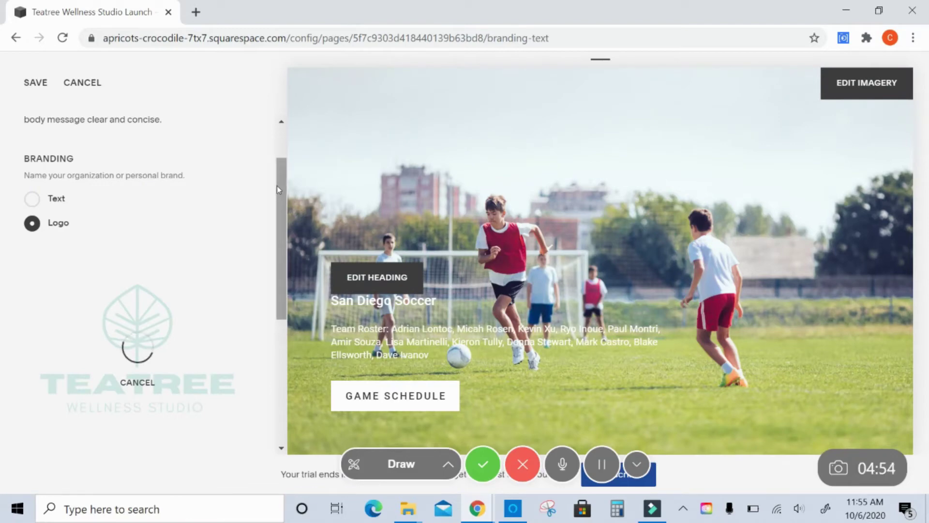
# Step: Replace the cover page's headline with "TeaTree Wellness Studio"
pyautogui.moveTo(277, 189); pyautogui.dragTo(284, 310)
pyautogui.tripleClick(163, 306)
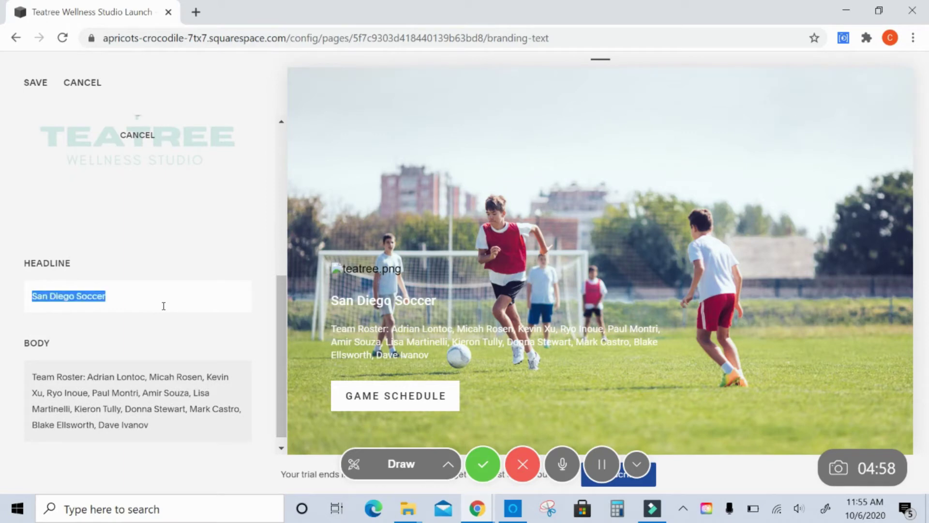
pyautogui.write('Tea')
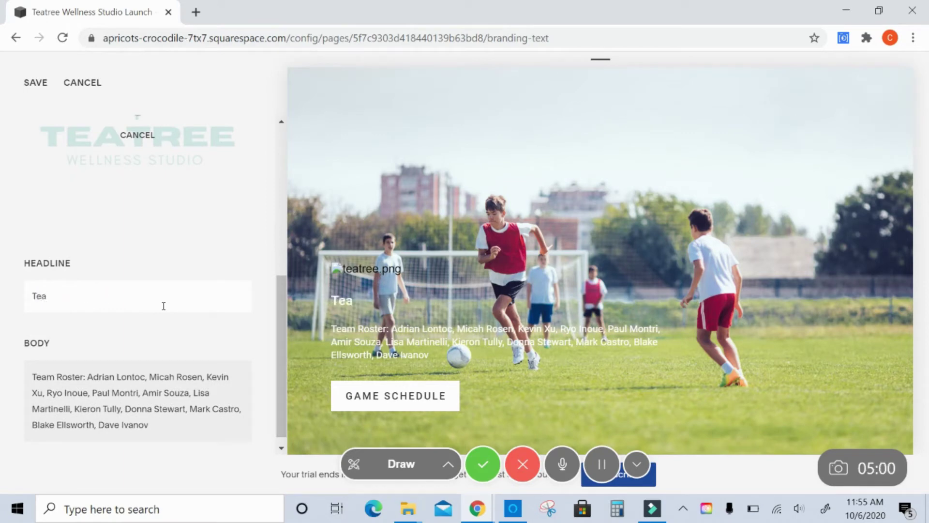
pyautogui.write('T')
pyautogui.write('ree W')
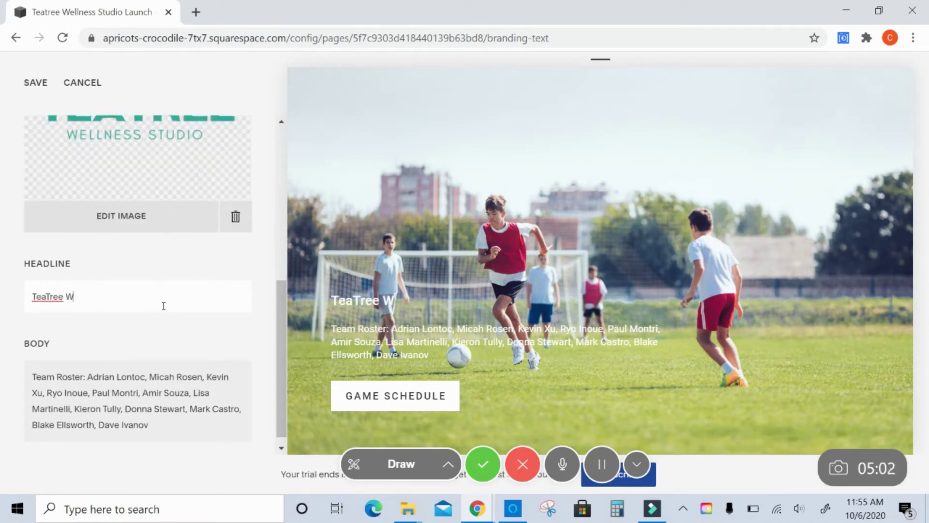
pyautogui.write('ellnes')
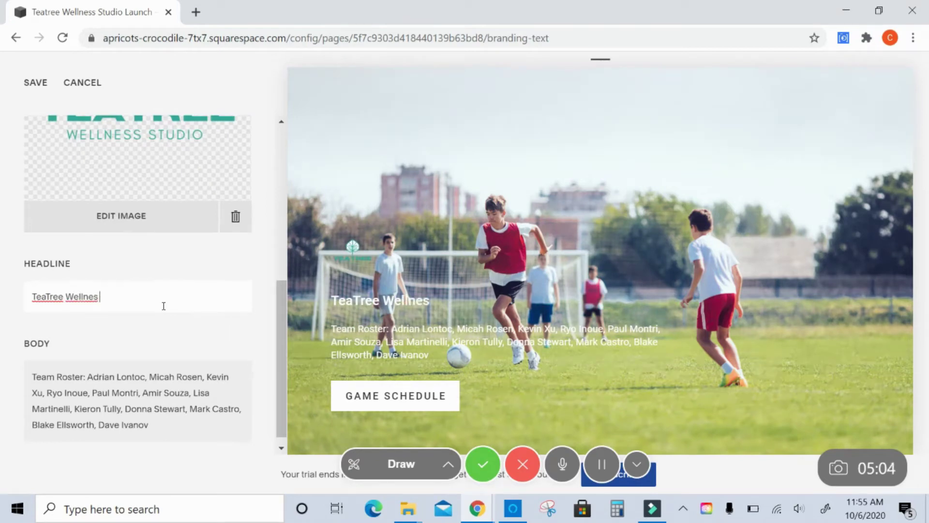
pyautogui.write('s Studio')
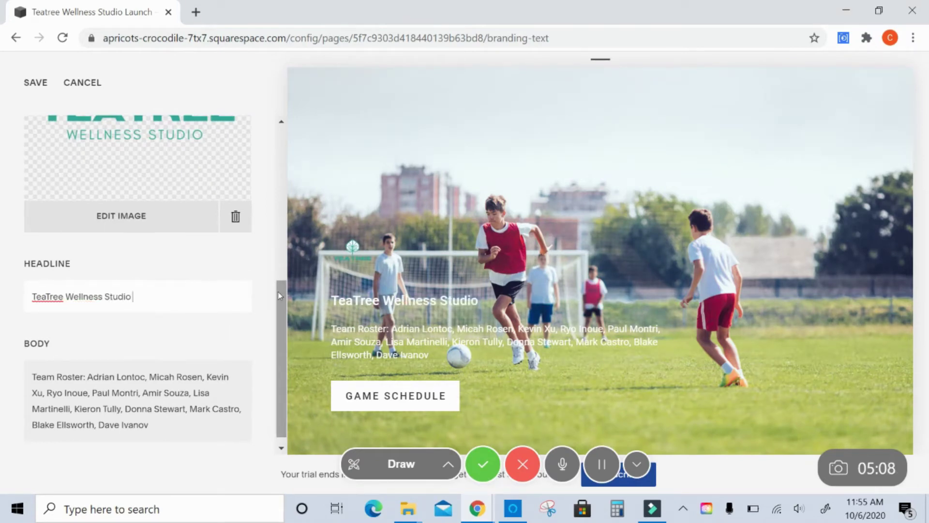
# Step: Replace the team roster in the body text with a few lines of random filler text
pyautogui.scroll(-1, 278, 296)
pyautogui.click(166, 407)
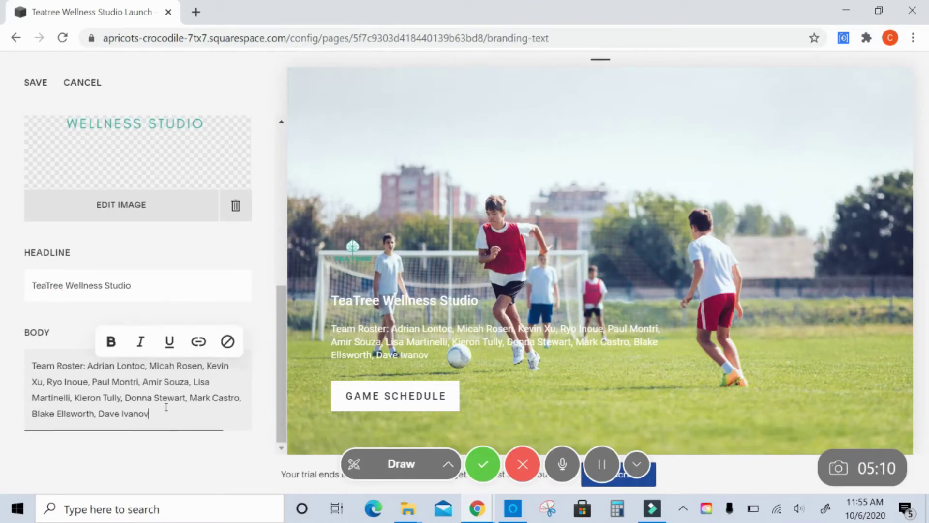
pyautogui.hotkey('ctrl', 'a')
pyautogui.press('BackSpace')
pyautogui.write('T')
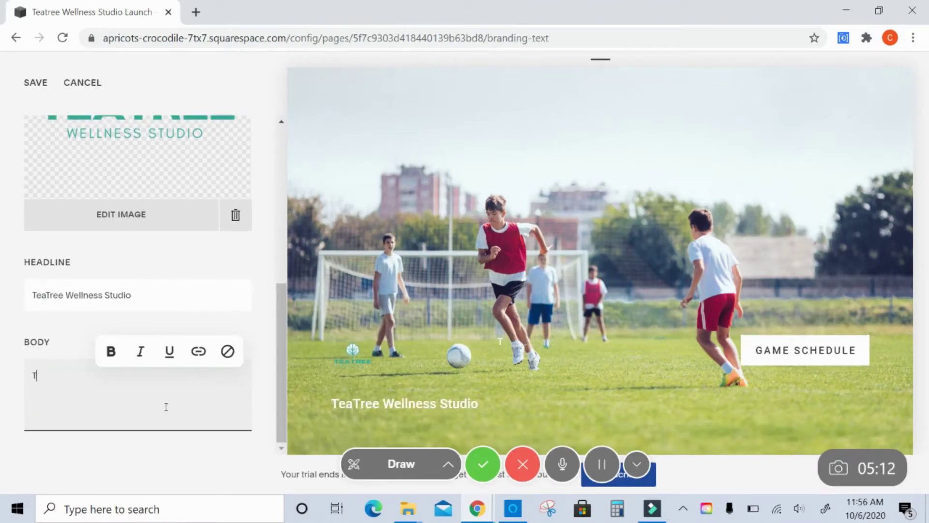
pyautogui.write('e')
pyautogui.press('BackSpace')
pyautogui.press('BackSpace')
pyautogui.write('Filler text filler t')
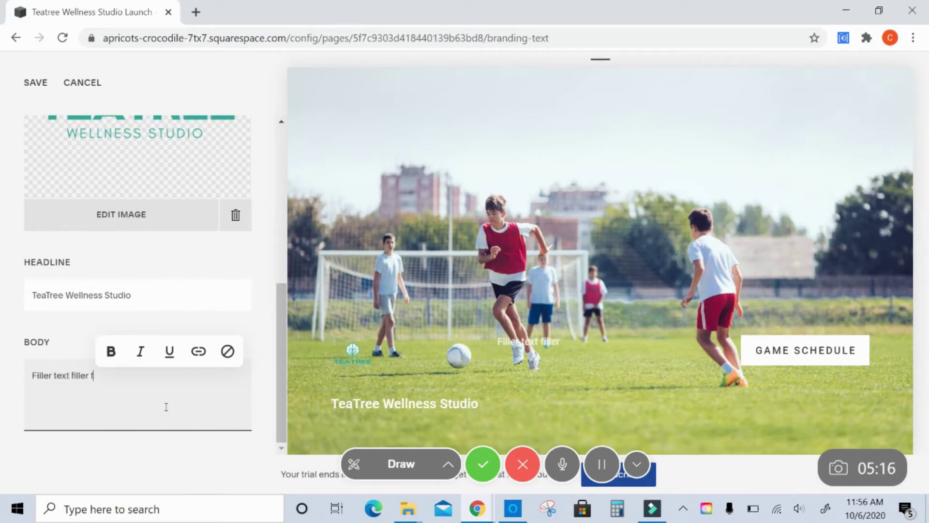
pyautogui.write('e')
pyautogui.press('BackSpace')
pyautogui.press('BackSpace')
pyautogui.write('test tjaksldh')
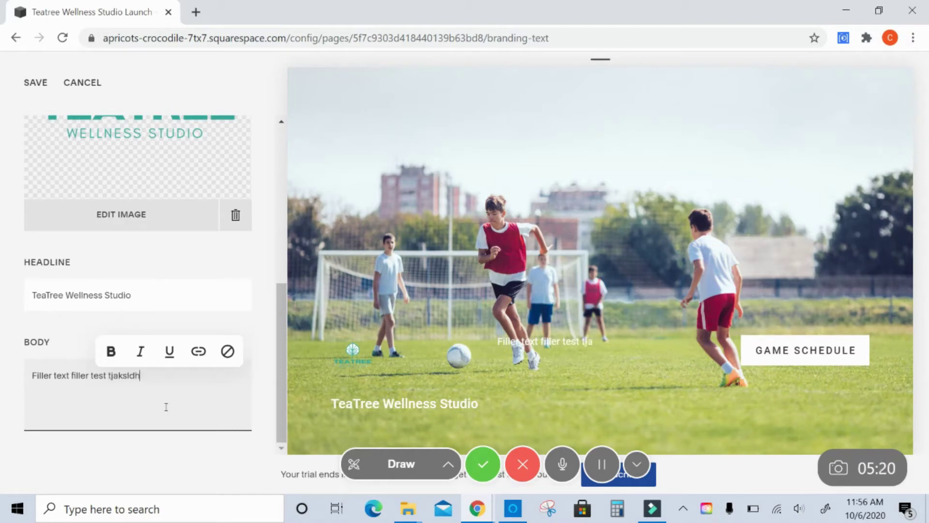
pyautogui.write('kjahsdkjfhahcklasdkjfhkjashdfkjhaskdhf')
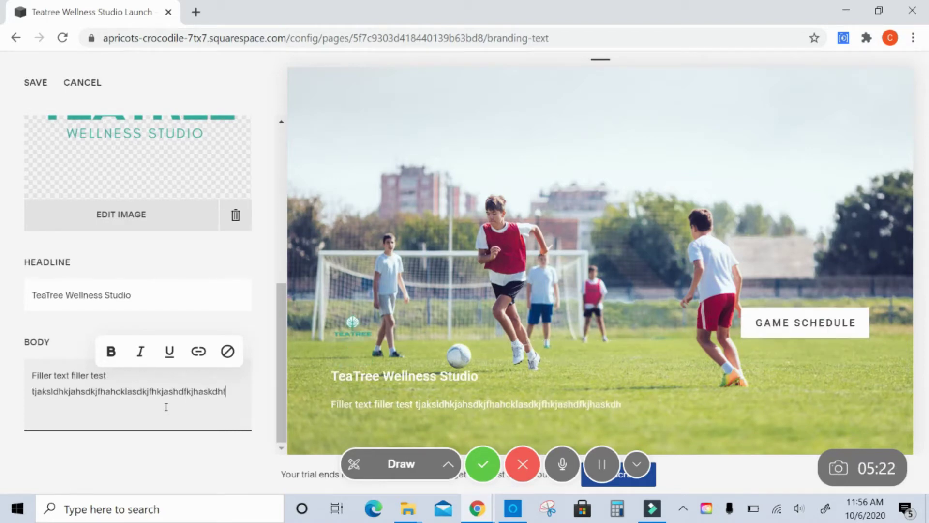
pyautogui.write('khjkkasdlmnfbn nbasdifh')
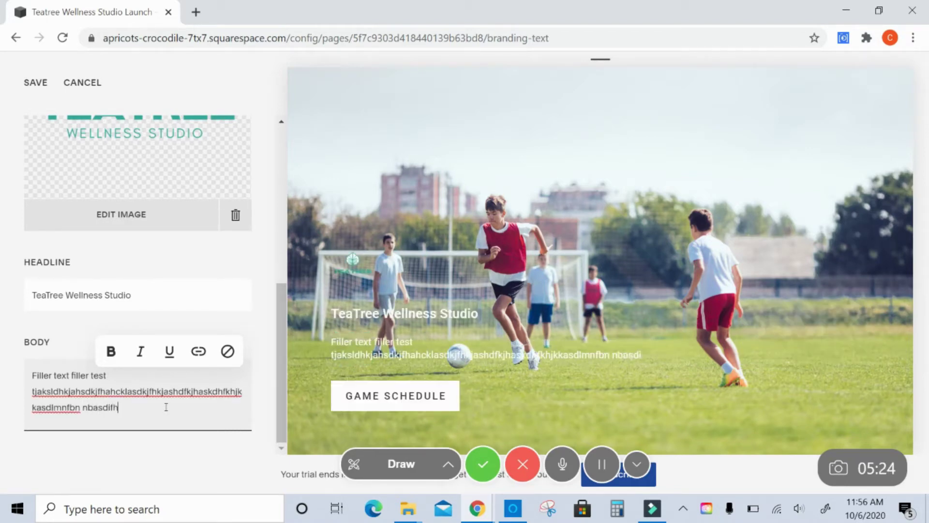
pyautogui.write('absljdhfhsadfhasdjfhahsf')
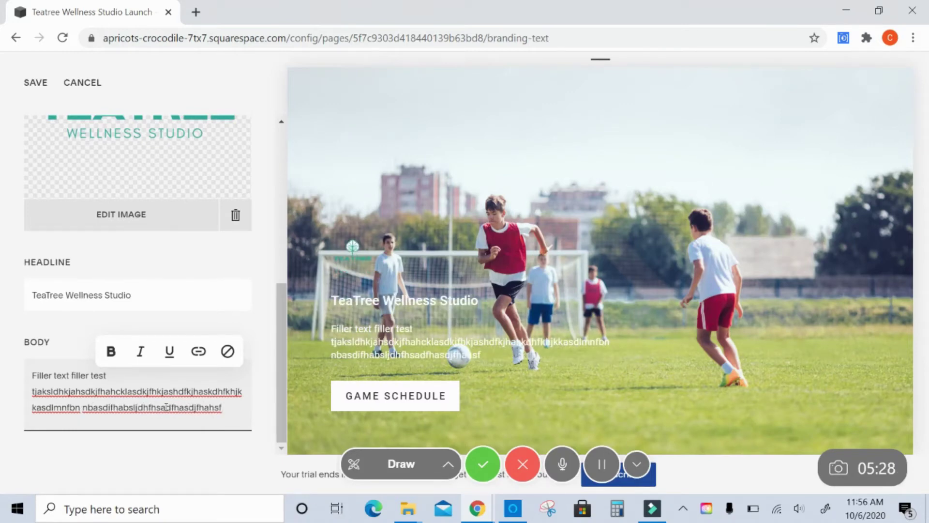
# Step: Replace the body text with "Teatree Wellness Studio is the premiere studio offering health and wellness solutions to the area." and save the changes
pyautogui.hotkey('ctrl', 'a')
pyautogui.press('BackSpace')
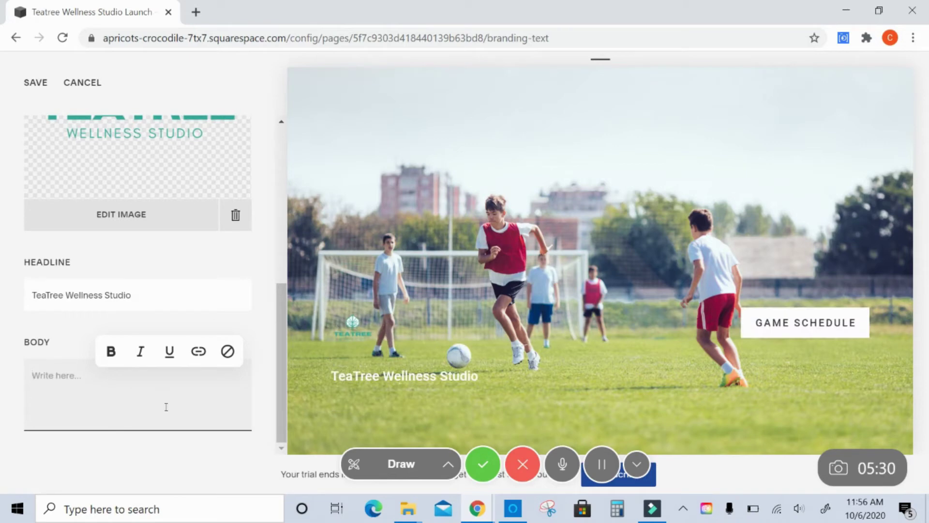
pyautogui.write('Teatree')
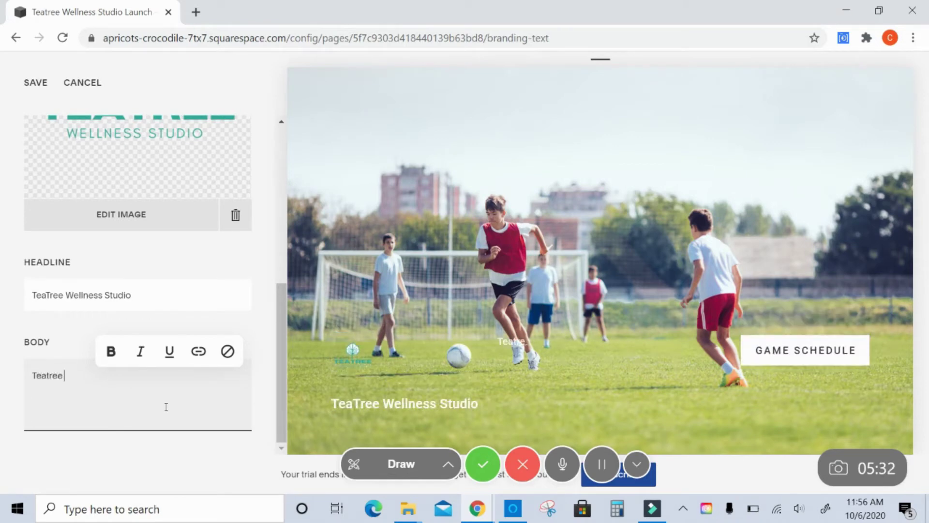
pyautogui.write(' Wellness S')
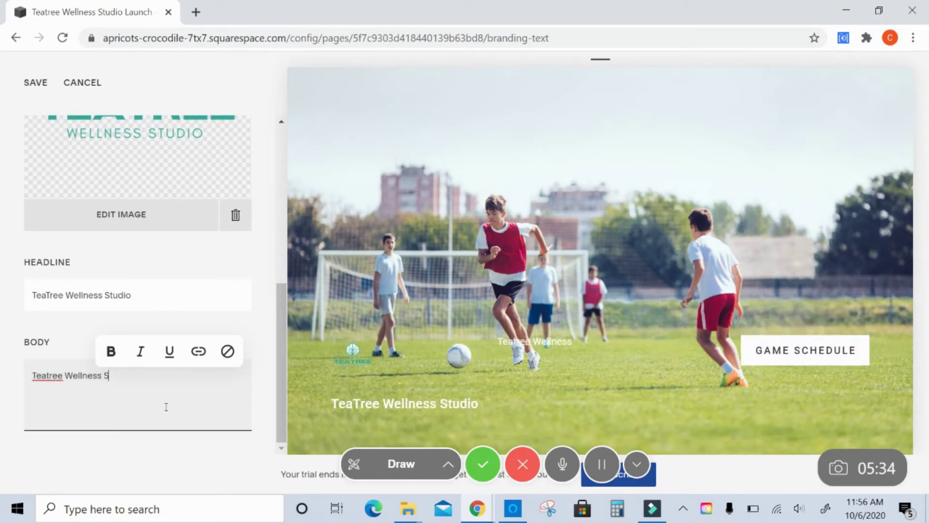
pyautogui.write('tudio is the pr')
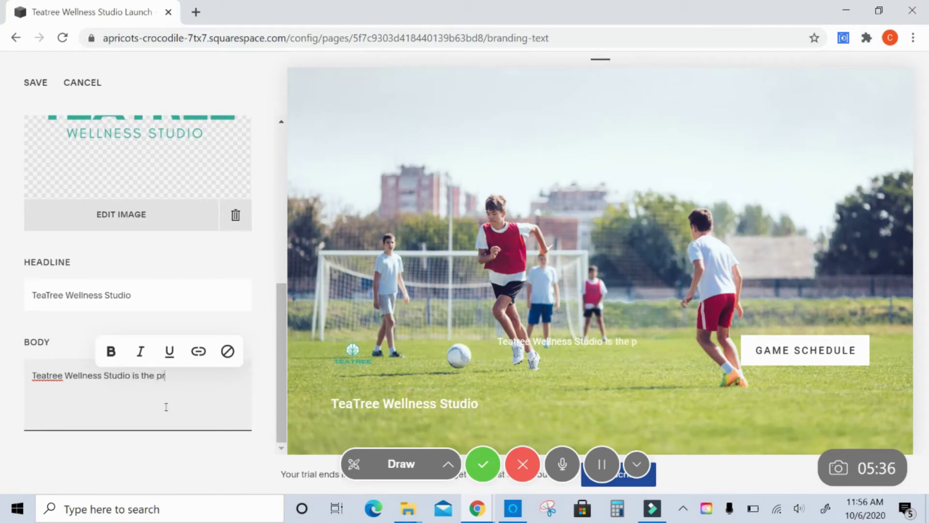
pyautogui.write('emiere studi')
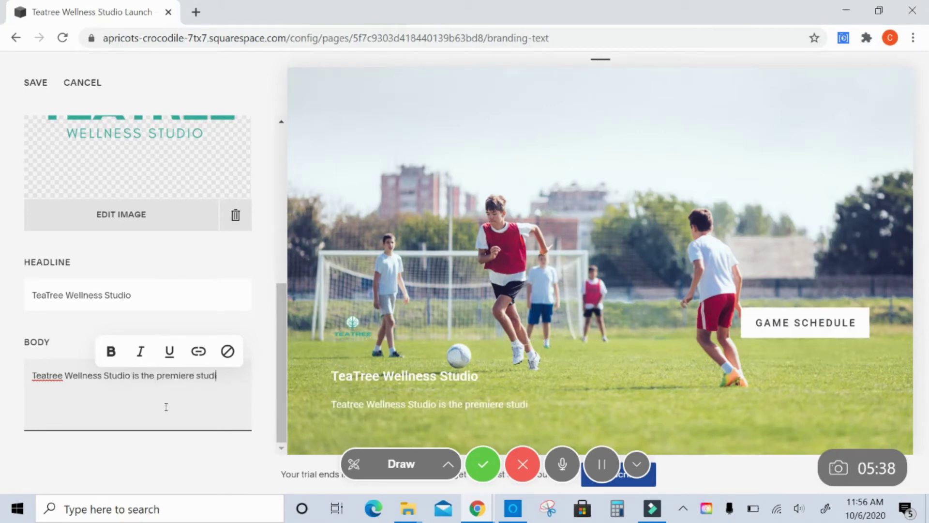
pyautogui.write('o offering heatl')
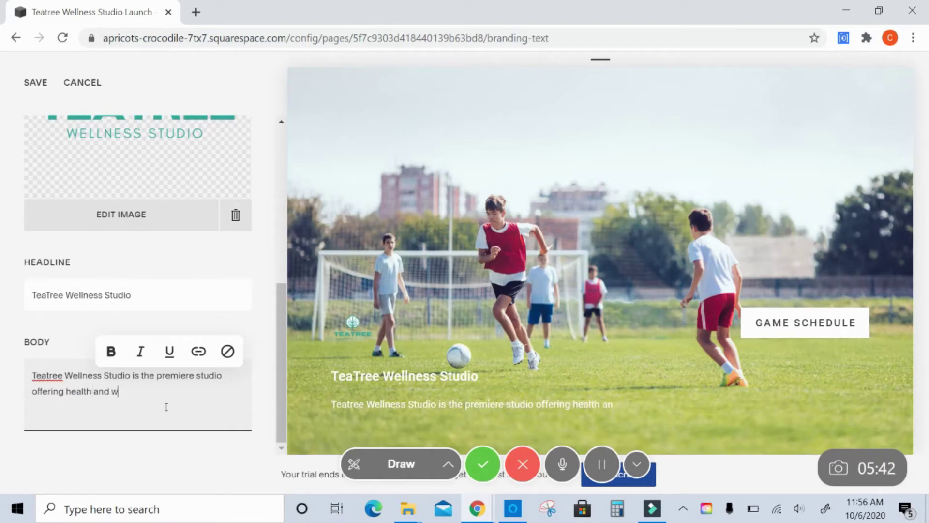
pyautogui.write('ellness solutions')
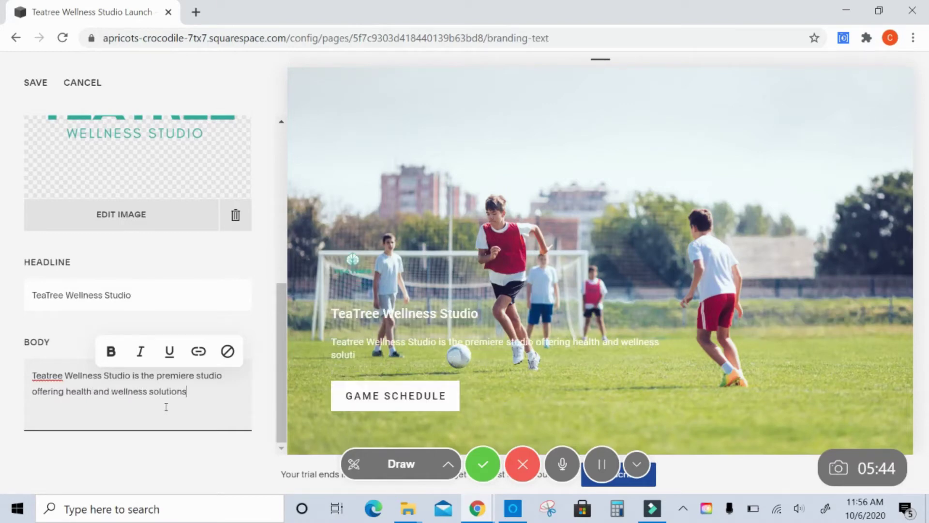
pyautogui.write(' to the area.')
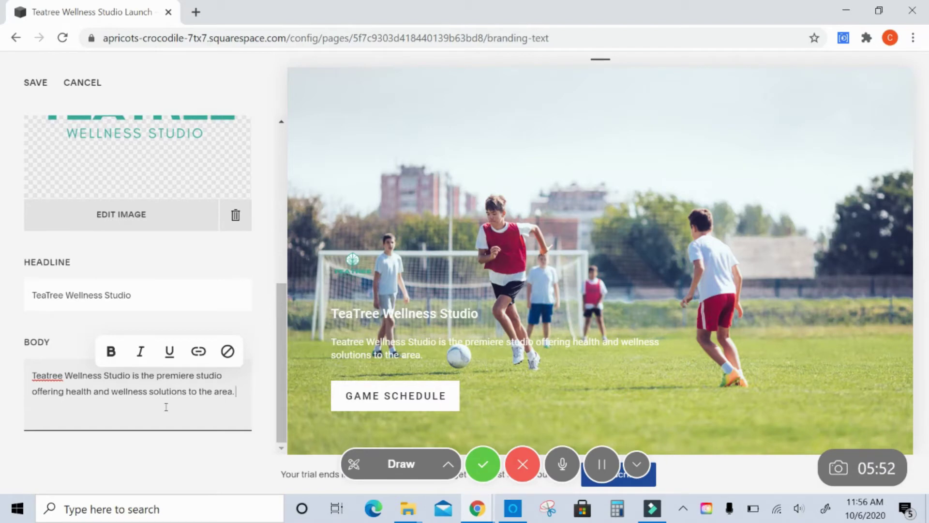
pyautogui.moveTo(283, 376)
pyautogui.mouseDown()
pyautogui.moveTo(293, 267)
pyautogui.moveTo(295, 376)
pyautogui.mouseUp()
pyautogui.moveTo(373, 402)
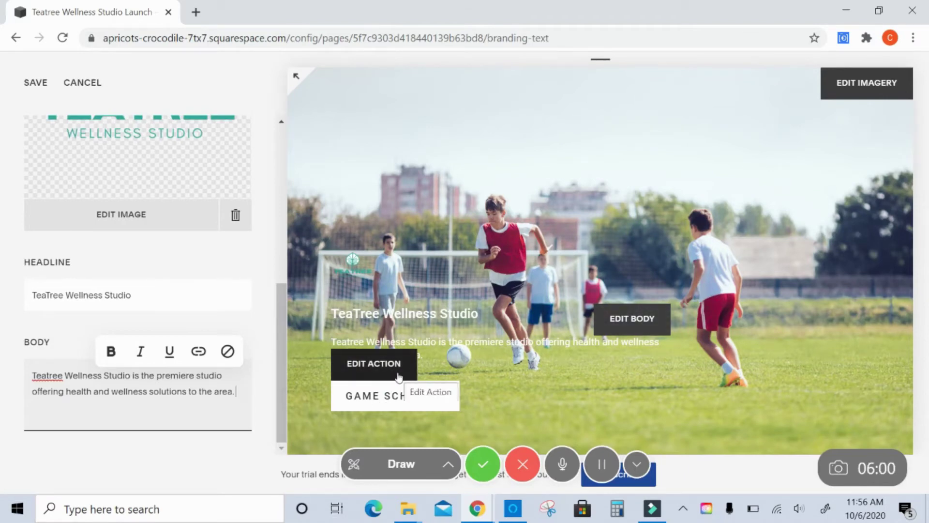
pyautogui.click(45, 90)
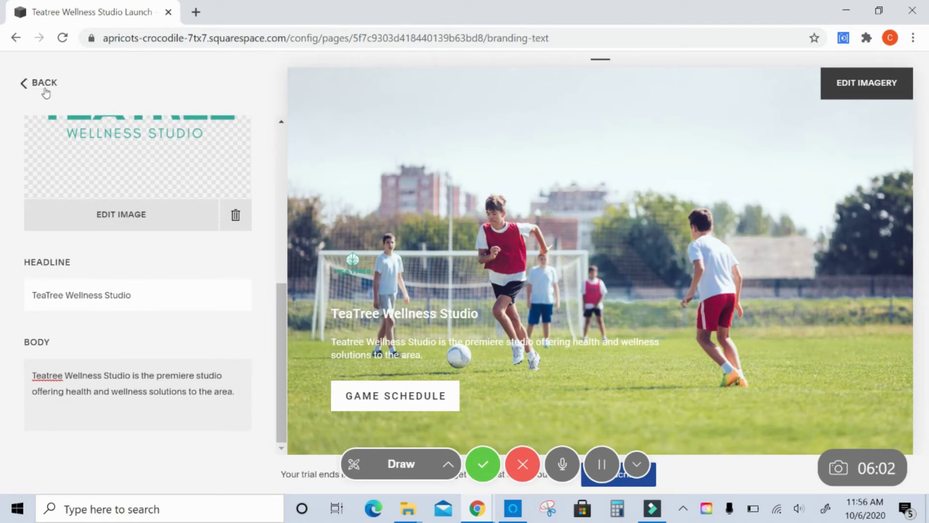
# Step: Leave the branding and text settings and open the cover page's media settings
pyautogui.moveTo(279, 301); pyautogui.dragTo(260, 140)
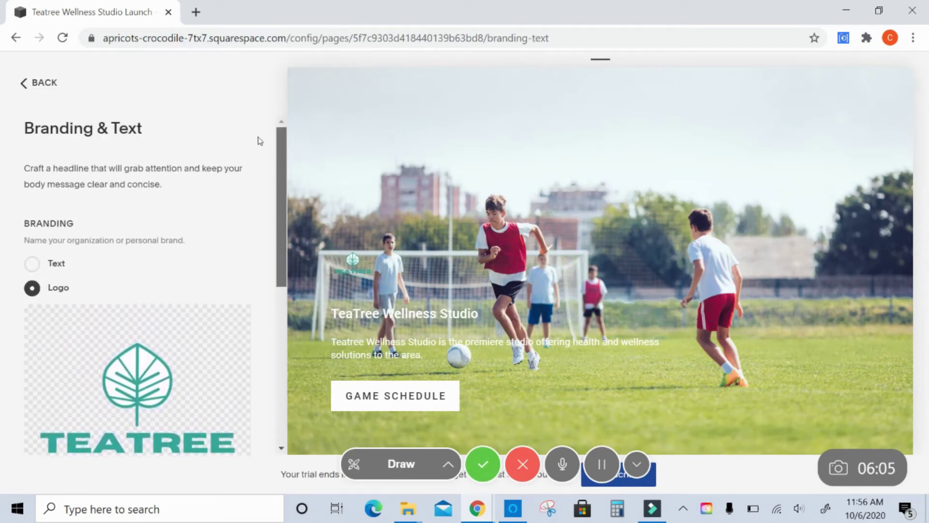
pyautogui.click(54, 82)
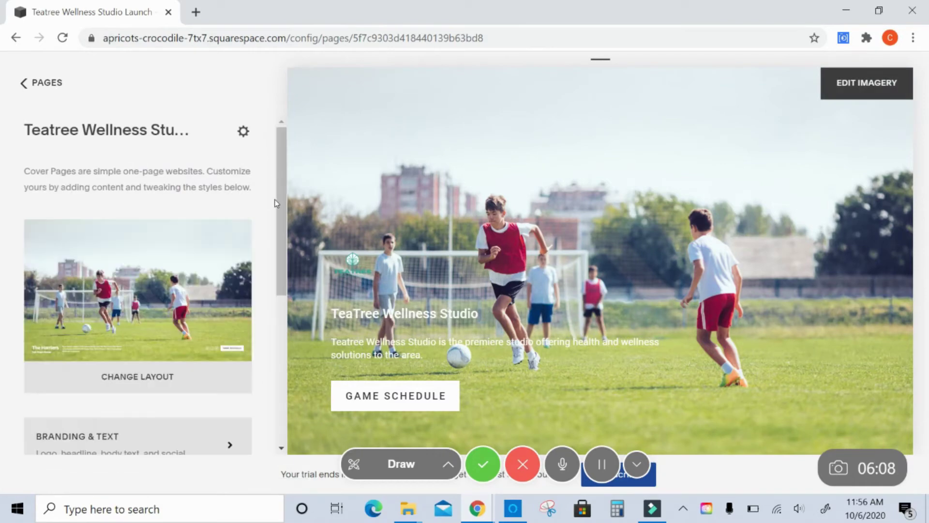
pyautogui.scroll(-5, 204, 335)
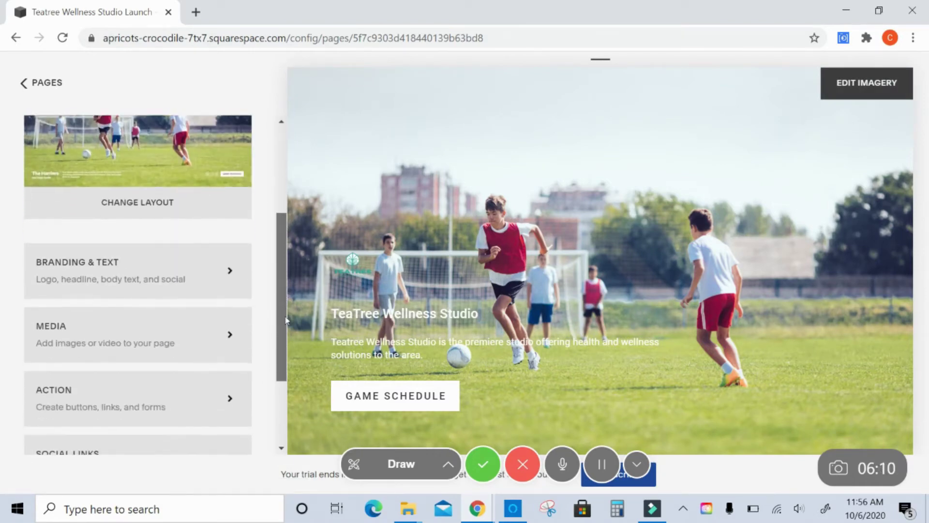
pyautogui.click(203, 328)
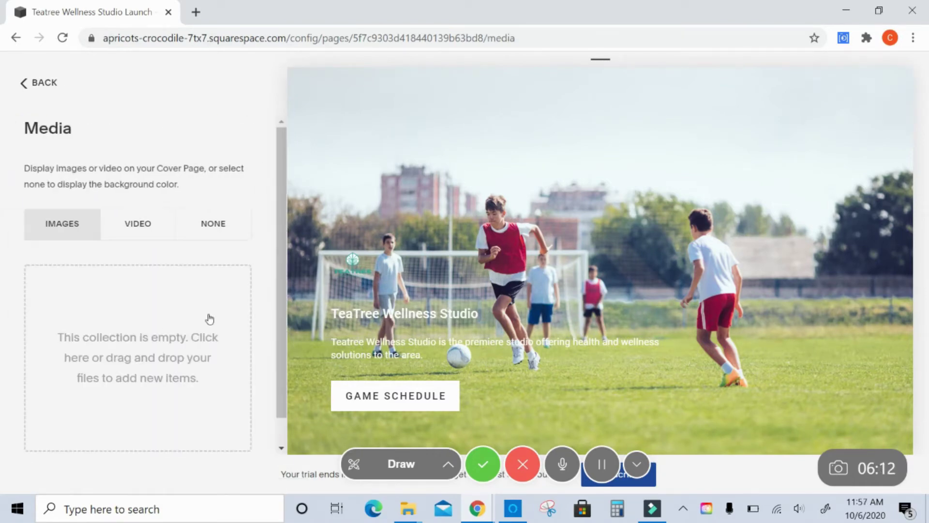
# Step: Search the free stock images for "wellness" and preview the photo of herbs and lemons on white wood
pyautogui.click(118, 327)
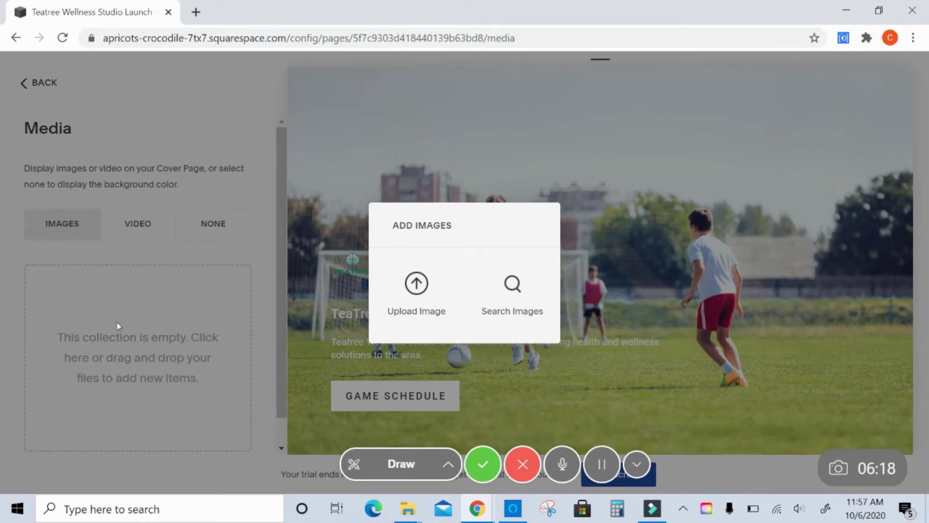
pyautogui.click(539, 295)
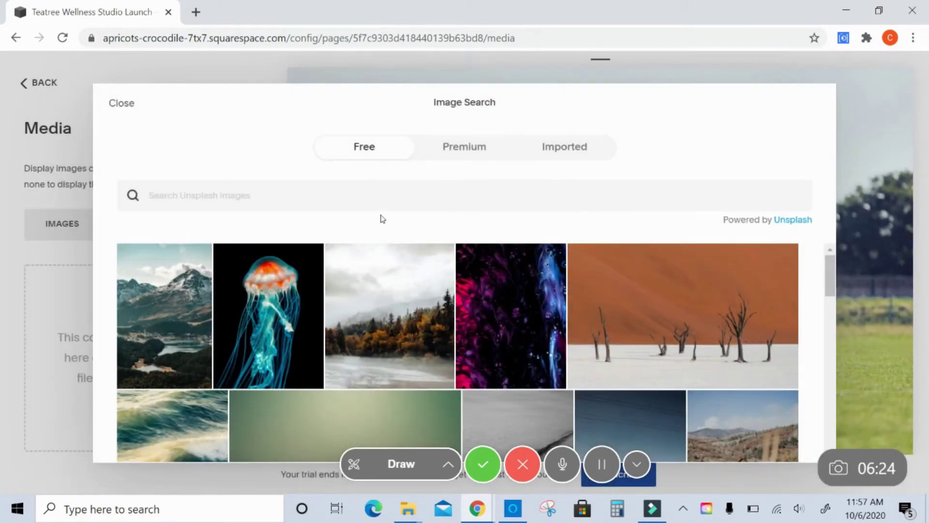
pyautogui.click(413, 192)
pyautogui.write('well')
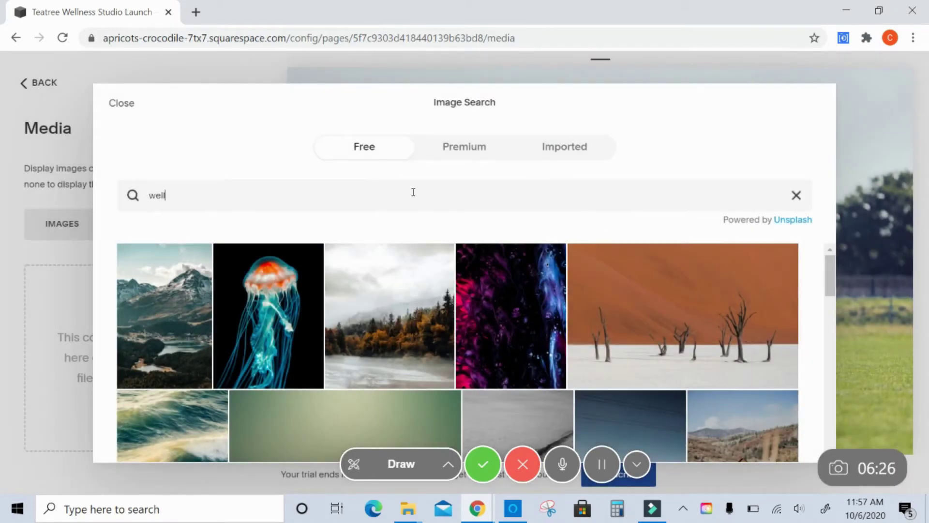
pyautogui.write('ness')
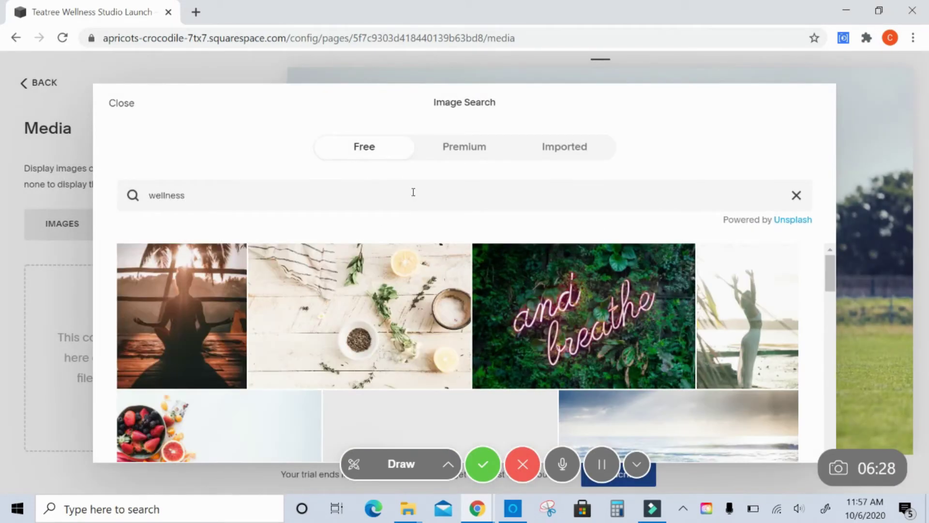
pyautogui.moveTo(348, 330)
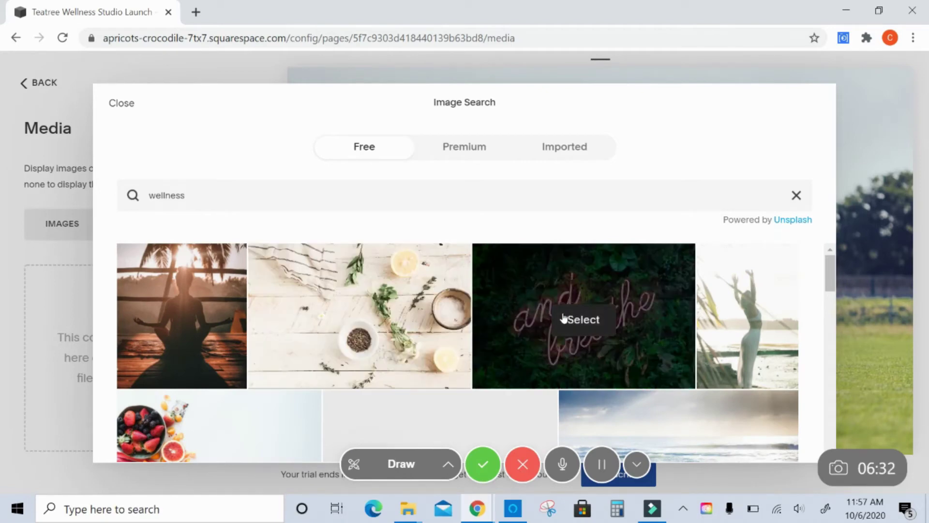
pyautogui.click(389, 324)
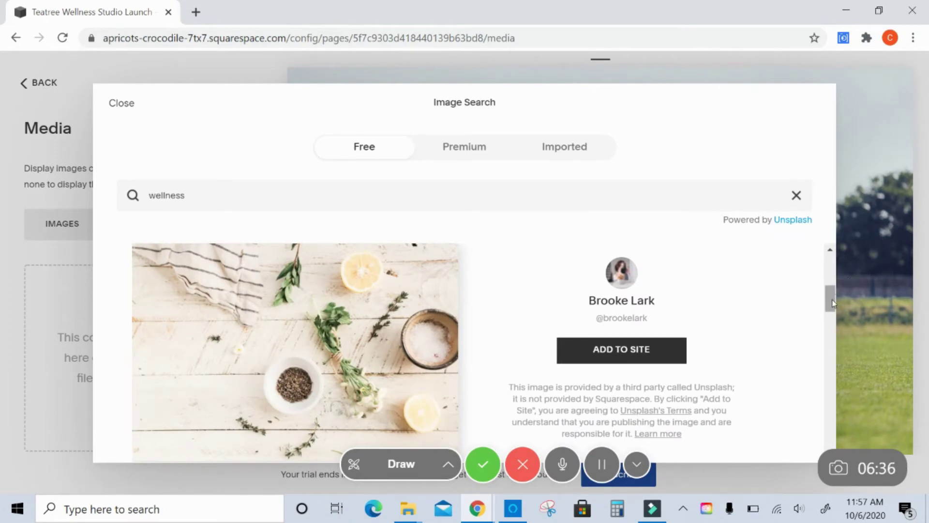
pyautogui.moveTo(832, 304); pyautogui.dragTo(833, 310)
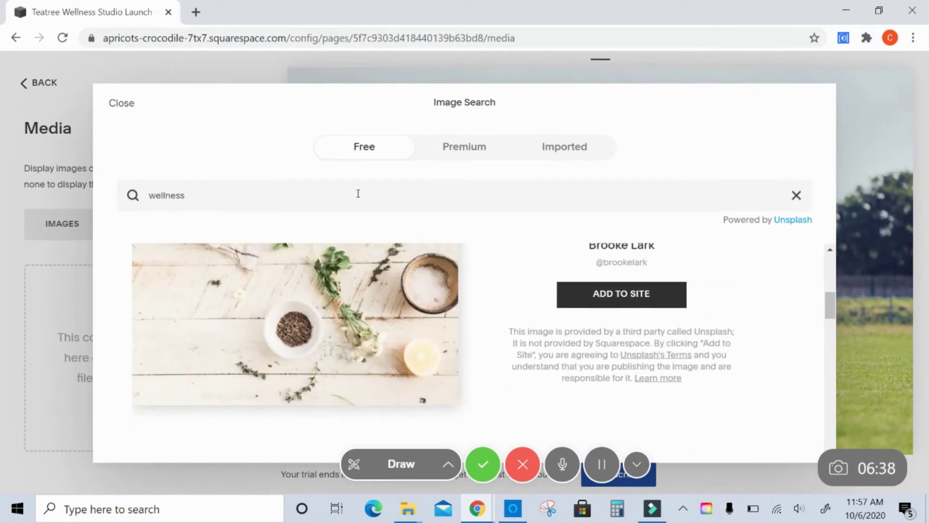
pyautogui.press('Return')
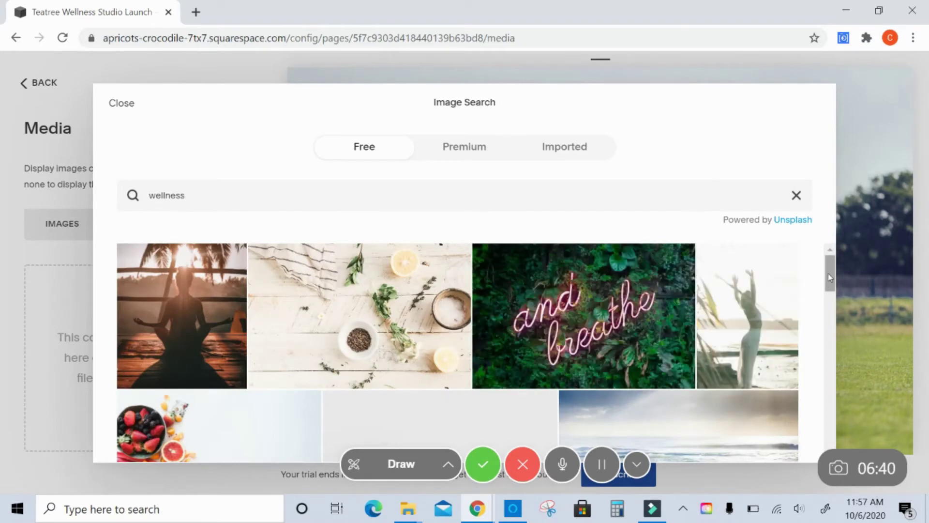
# Step: Try adding the photo of green leaves in a glass vase to the cover page, and remove its entry from the media collection
pyautogui.moveTo(830, 277); pyautogui.dragTo(841, 303)
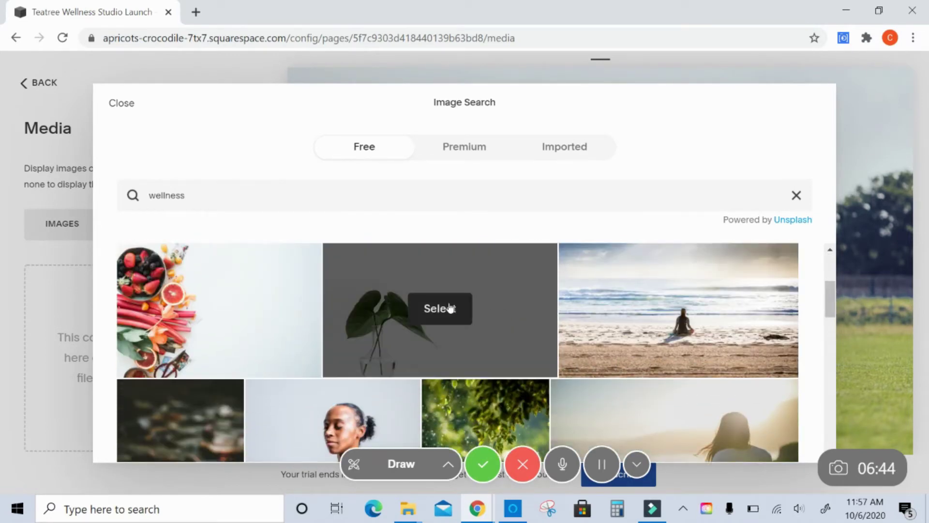
pyautogui.click(450, 308)
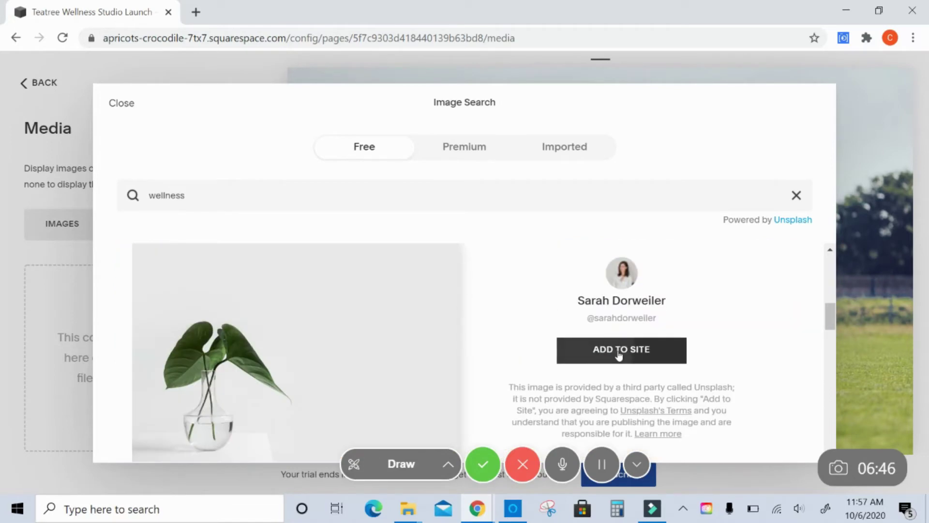
pyautogui.click(619, 356)
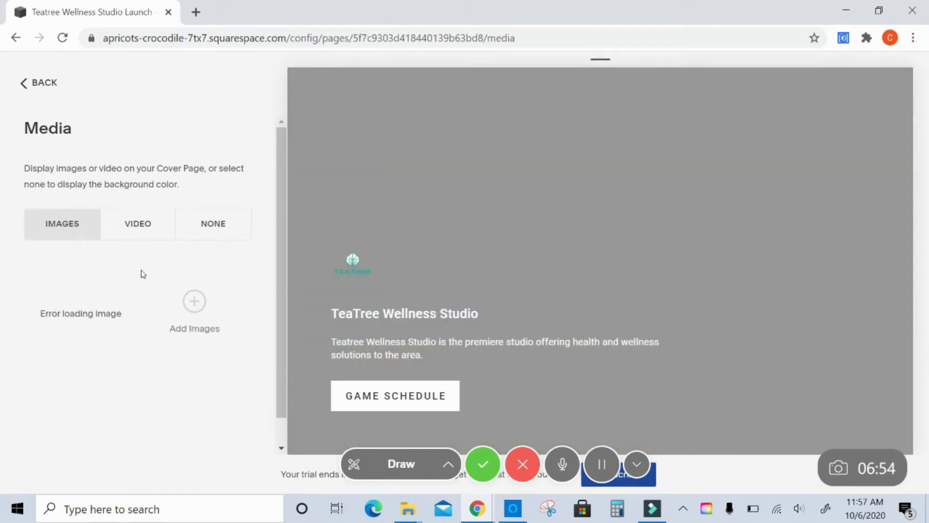
pyautogui.click(125, 268)
pyautogui.click(193, 319)
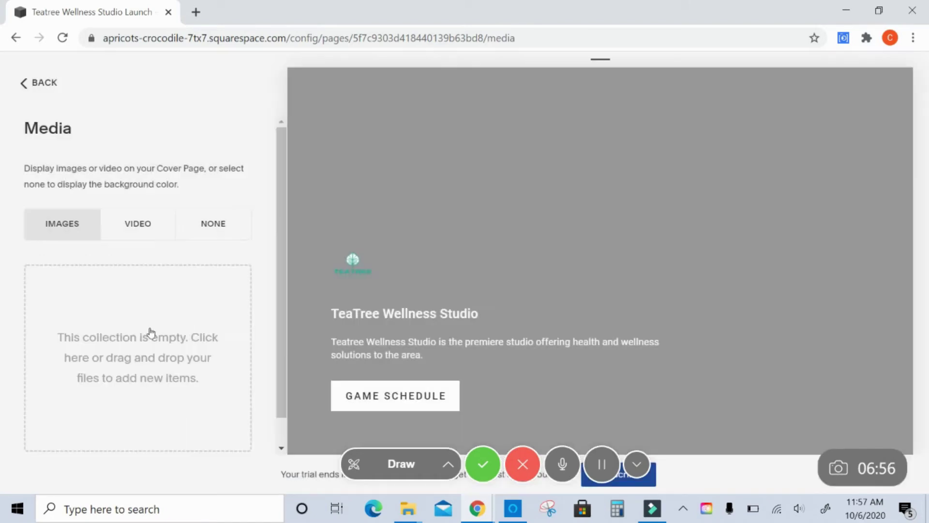
# Step: Search the free stock images for "wellness" and add the photo of a eucalyptus branch in a glass vase as the cover page image
pyautogui.click(146, 334)
pyautogui.click(518, 296)
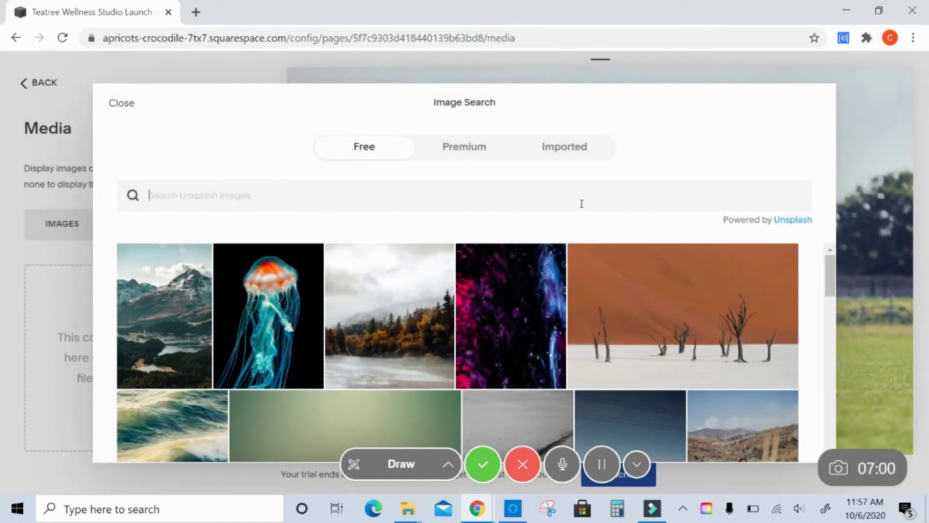
pyautogui.write('wellness')
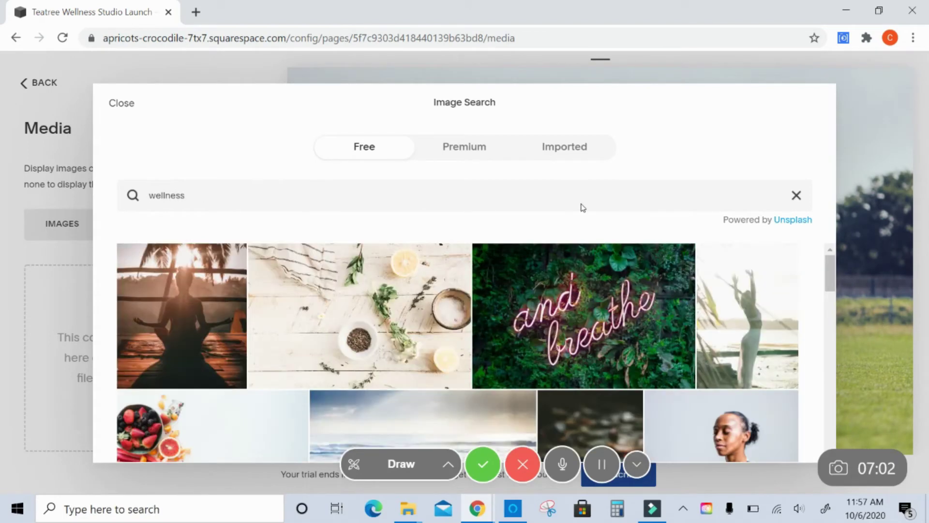
pyautogui.moveTo(830, 272); pyautogui.dragTo(851, 312)
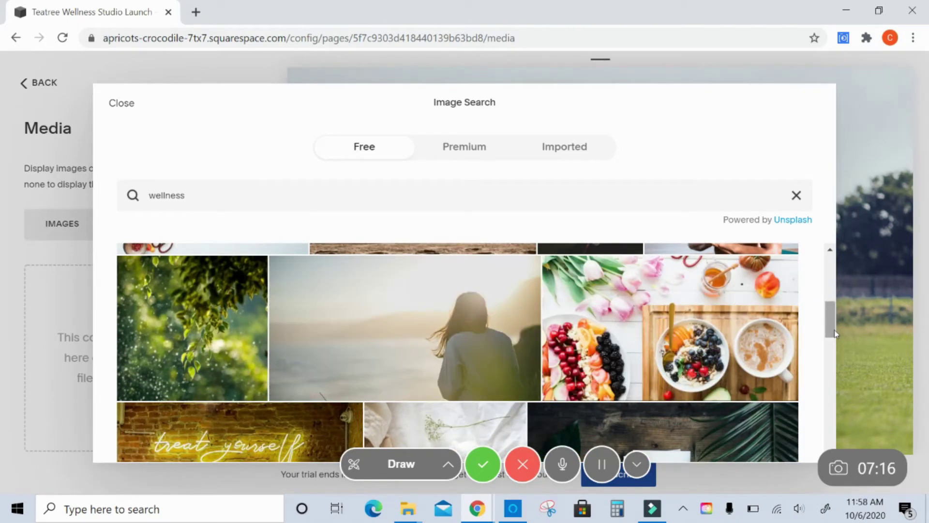
pyautogui.moveTo(834, 332); pyautogui.dragTo(850, 402)
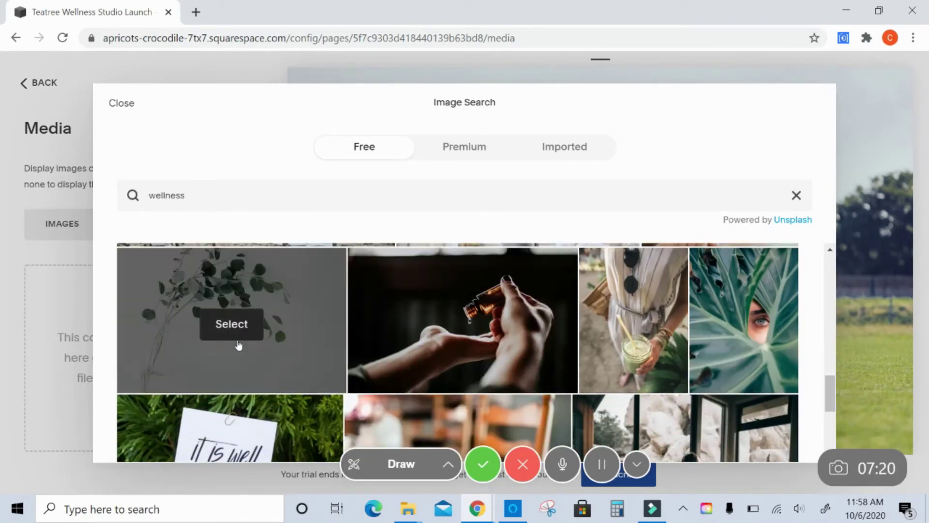
pyautogui.click(238, 341)
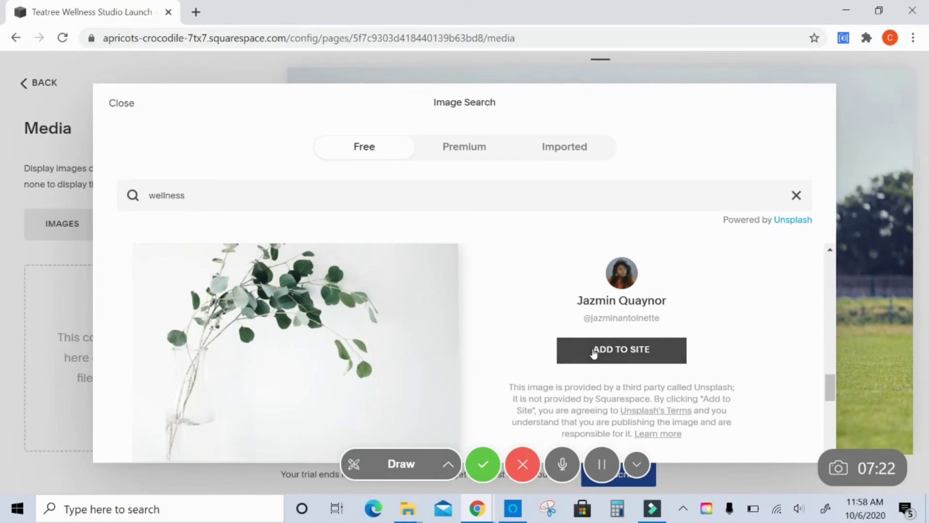
pyautogui.click(595, 351)
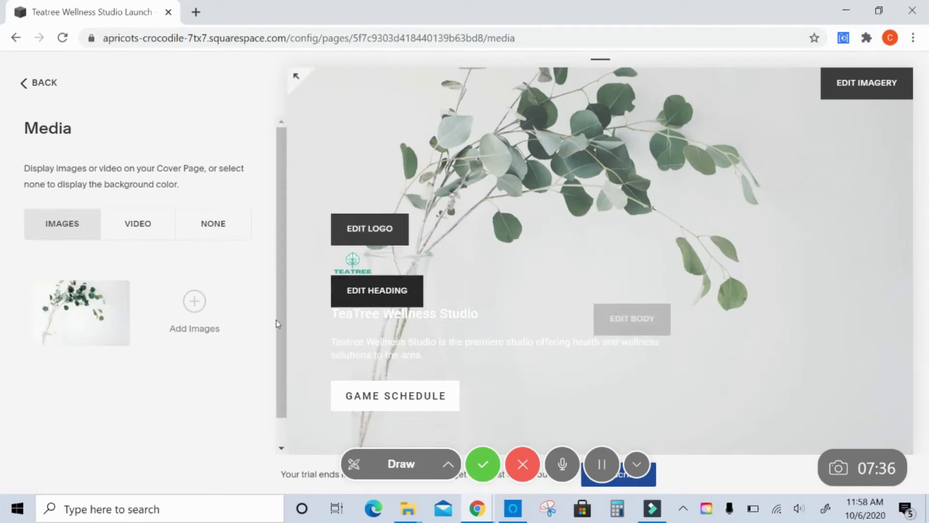
# Step: Open the cover page's action settings for the Game Schedule button
pyautogui.moveTo(280, 305); pyautogui.dragTo(286, 359)
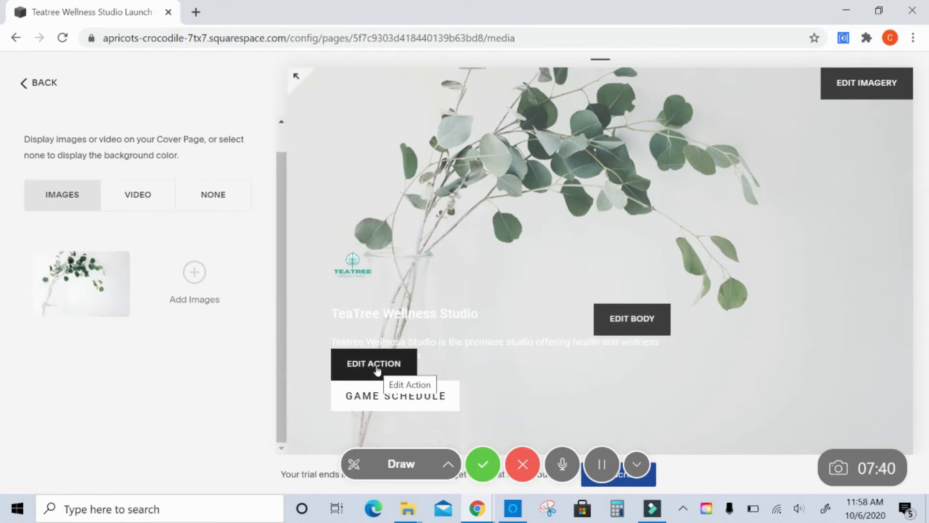
pyautogui.click(377, 369)
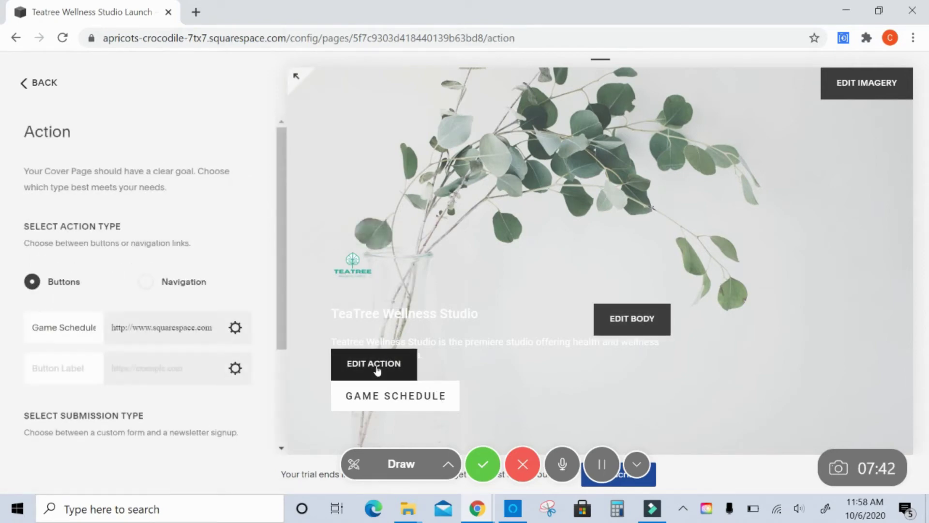
pyautogui.click(56, 325)
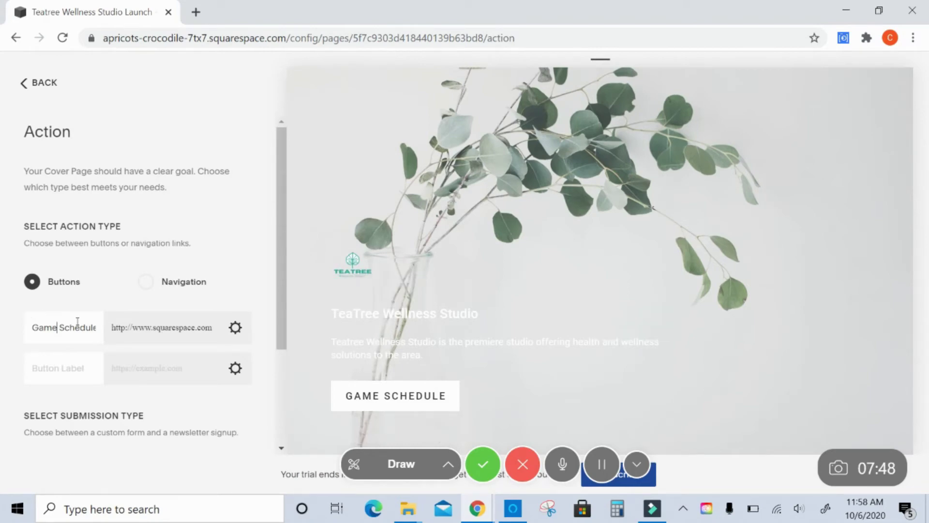
# Step: Try navigation links as the action type with "Instagram" as the first link label, and return to the Buttons type
pyautogui.click(150, 287)
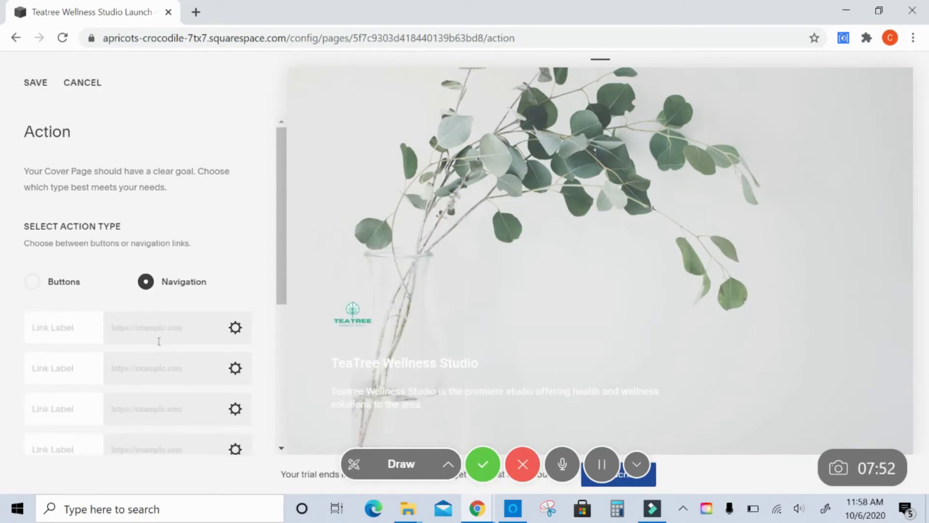
pyautogui.click(122, 331)
pyautogui.click(80, 327)
pyautogui.write('Instagram')
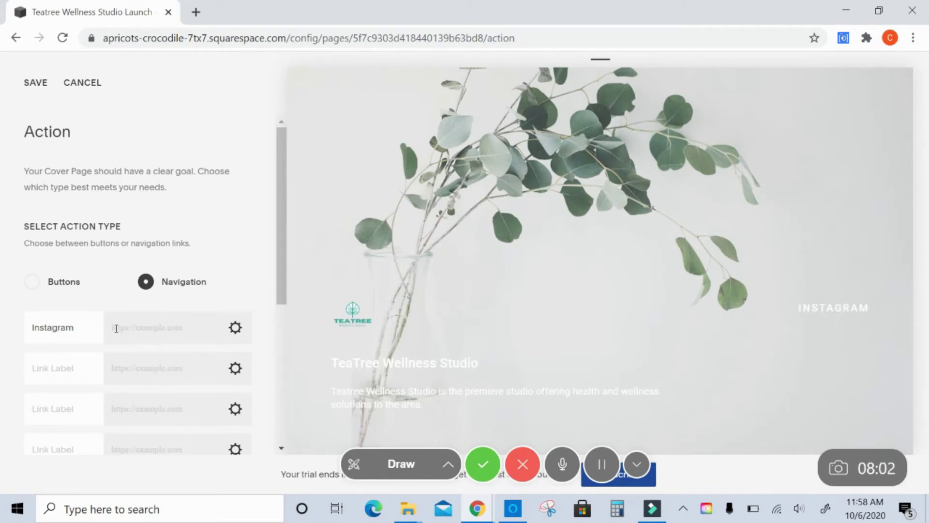
pyautogui.hotkey('ctrl', 'a')
pyautogui.write('F')
pyautogui.press('BackSpace')
pyautogui.write('FOL')
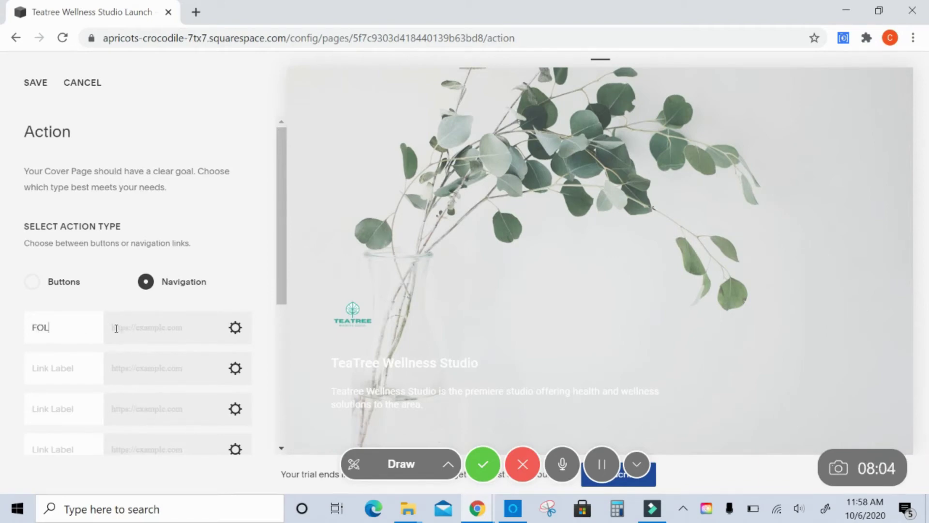
pyautogui.write('LW')
pyautogui.click(67, 285)
# Step: Replace the Game Schedule button's label with "VISIT US ON INSTAGRAM"
pyautogui.tripleClick(67, 336)
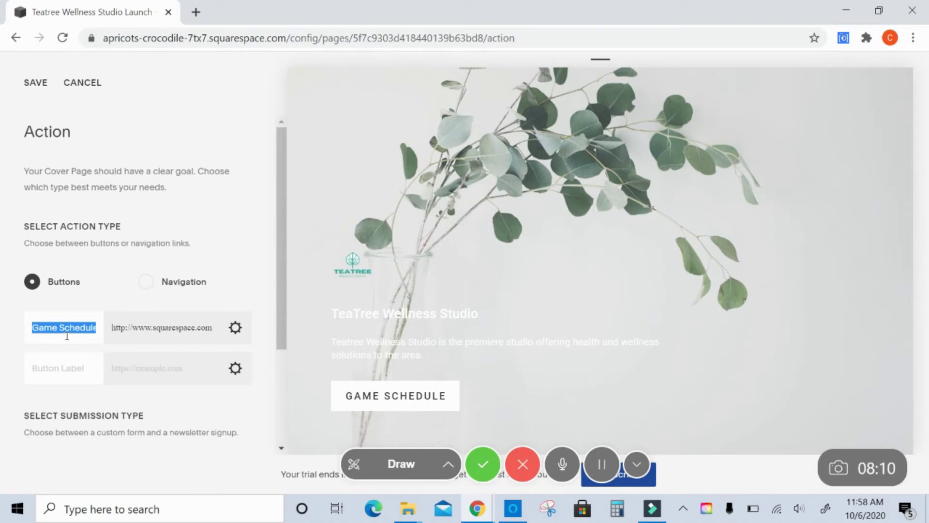
pyautogui.write('VISI')
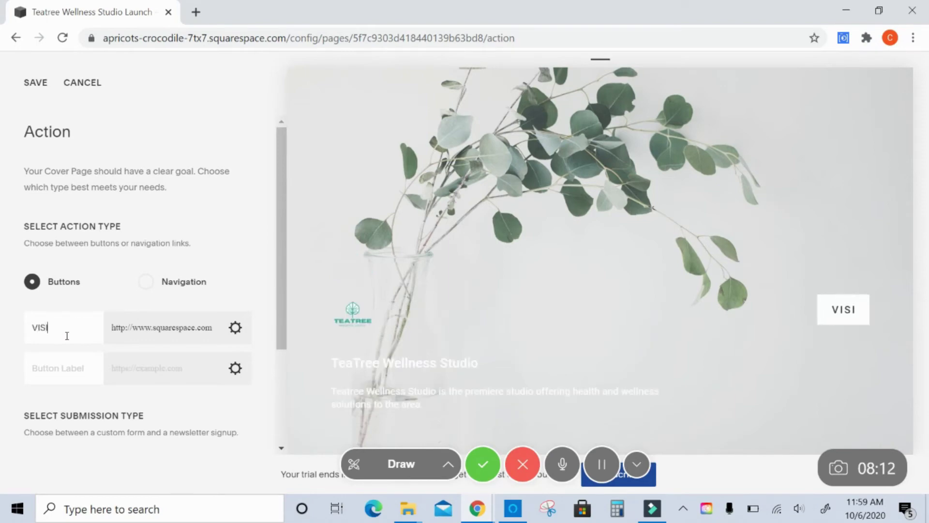
pyautogui.write('T US ON SOCIAL')
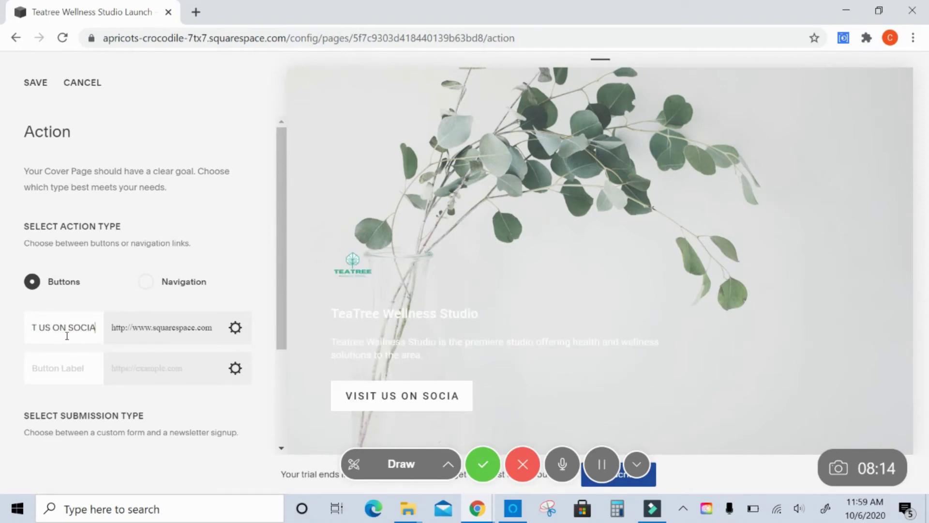
pyautogui.press('BackSpace')
pyautogui.press('BackSpace')
pyautogui.press('BackSpace')
pyautogui.press('BackSpace')
pyautogui.press('BackSpace')
pyautogui.press('BackSpace')
pyautogui.write('I')
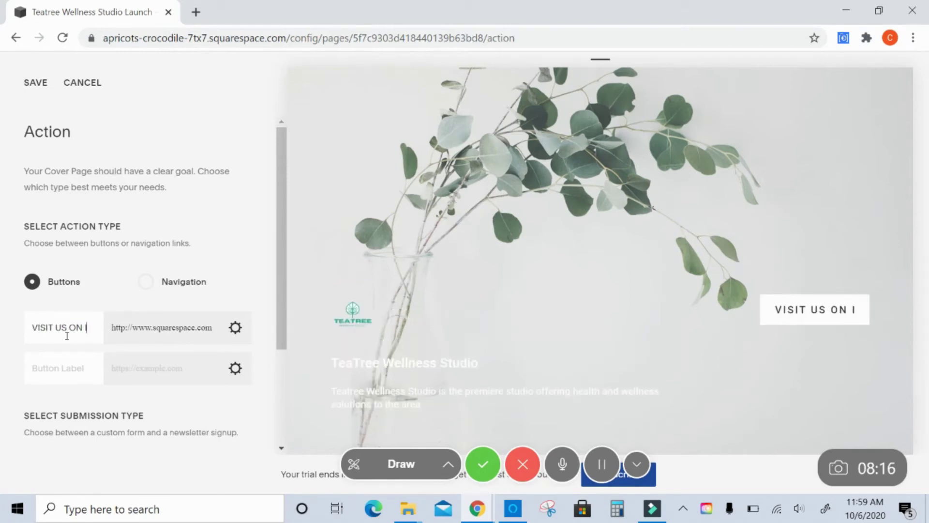
pyautogui.write('NSTGRA')
pyautogui.press('BackSpace')
pyautogui.press('BackSpace')
pyautogui.press('BackSpace')
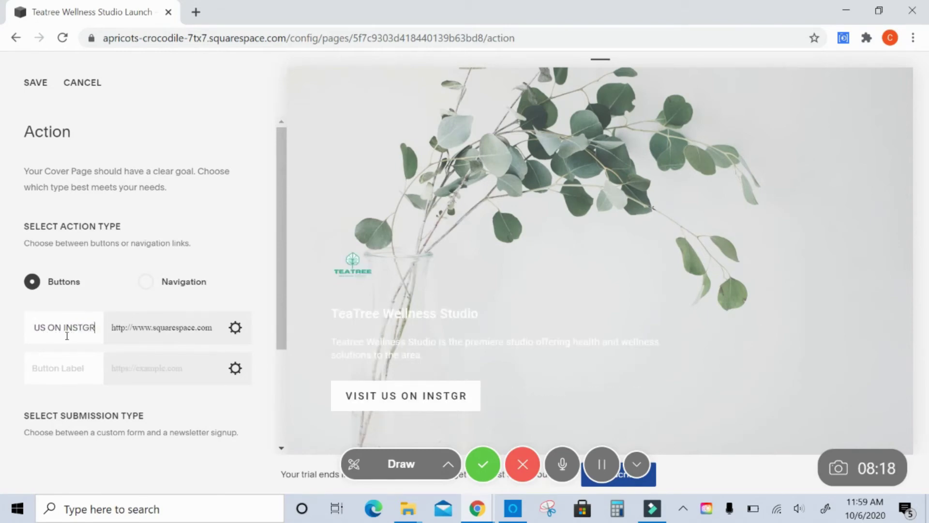
pyautogui.write('AGRAM')
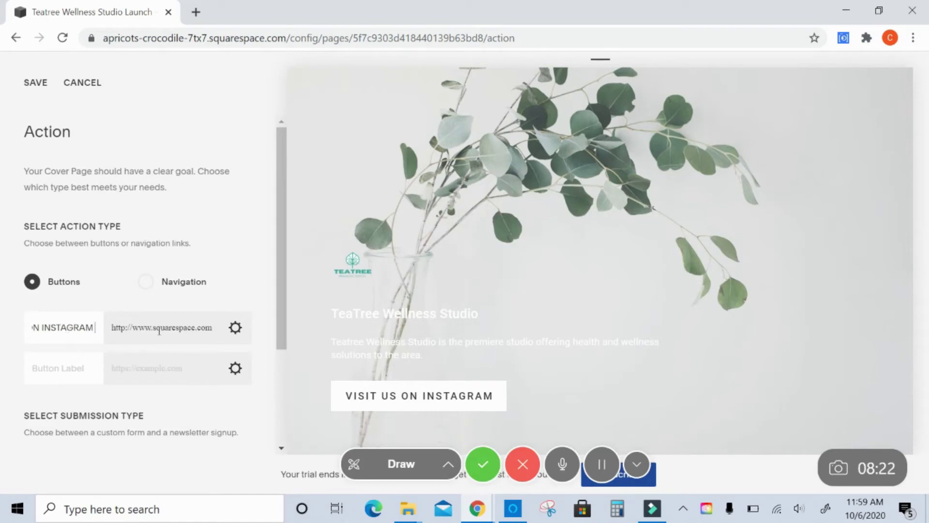
pyautogui.click(169, 326)
pyautogui.hotkey('ctrl', 'a')
pyautogui.write('w')
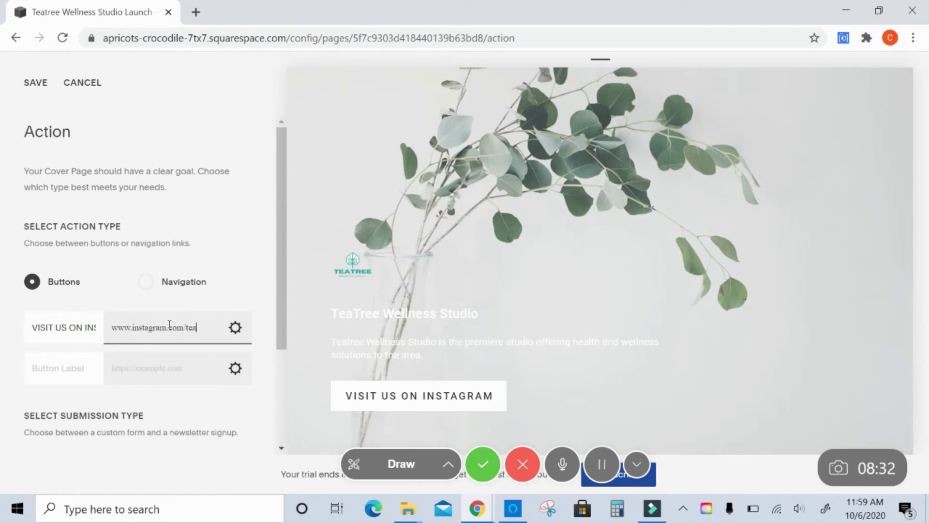
pyautogui.write('llness')
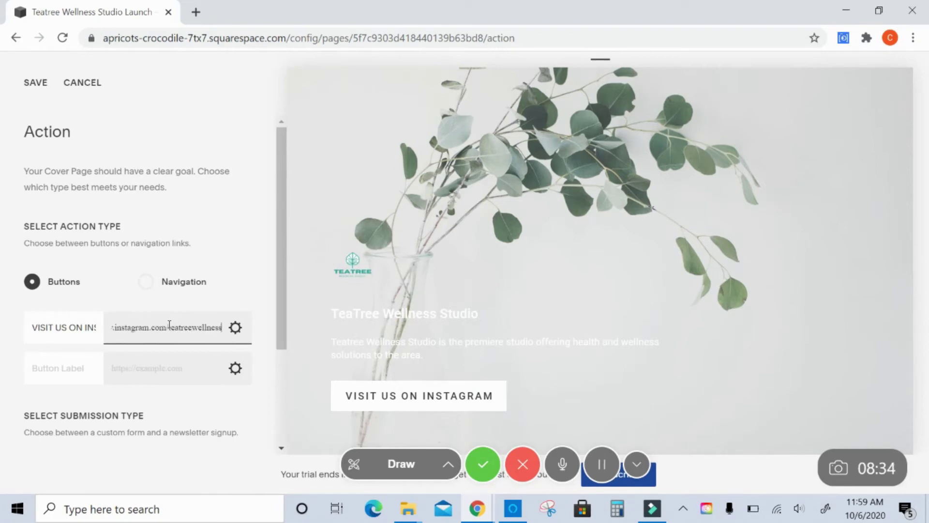
pyautogui.moveTo(283, 276); pyautogui.dragTo(297, 382)
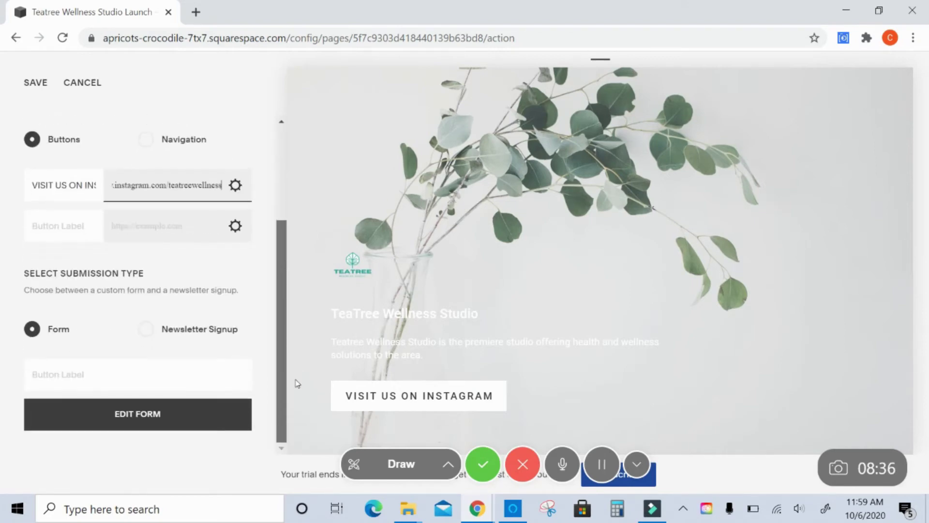
pyautogui.click(47, 374)
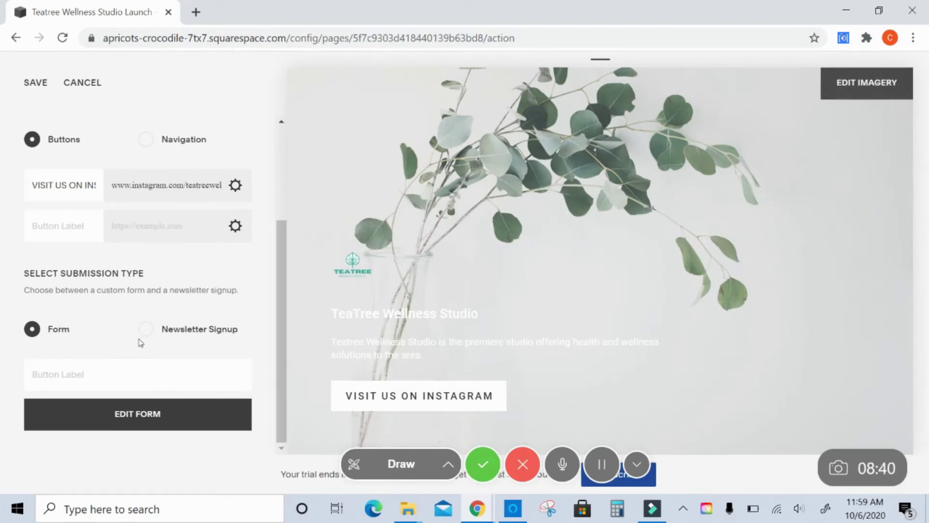
pyautogui.moveTo(420, 370)
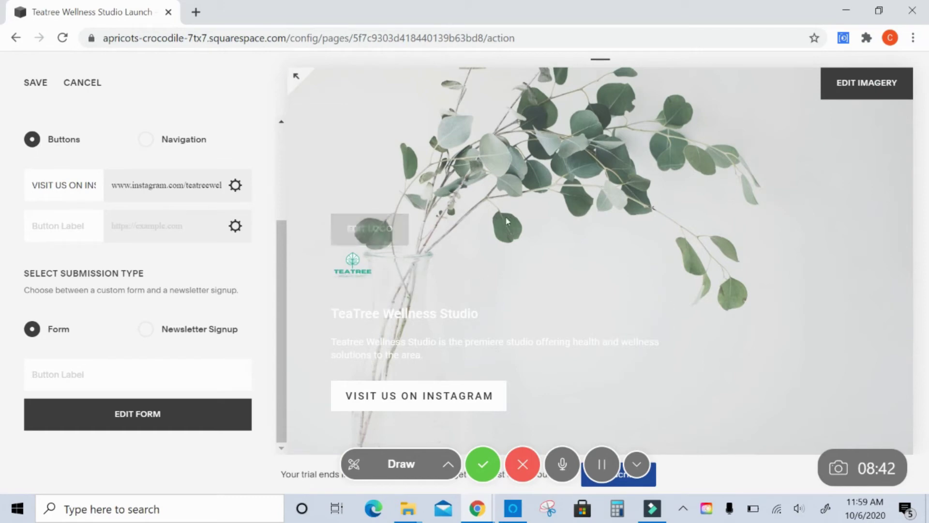
pyautogui.moveTo(280, 285); pyautogui.dragTo(91, 142)
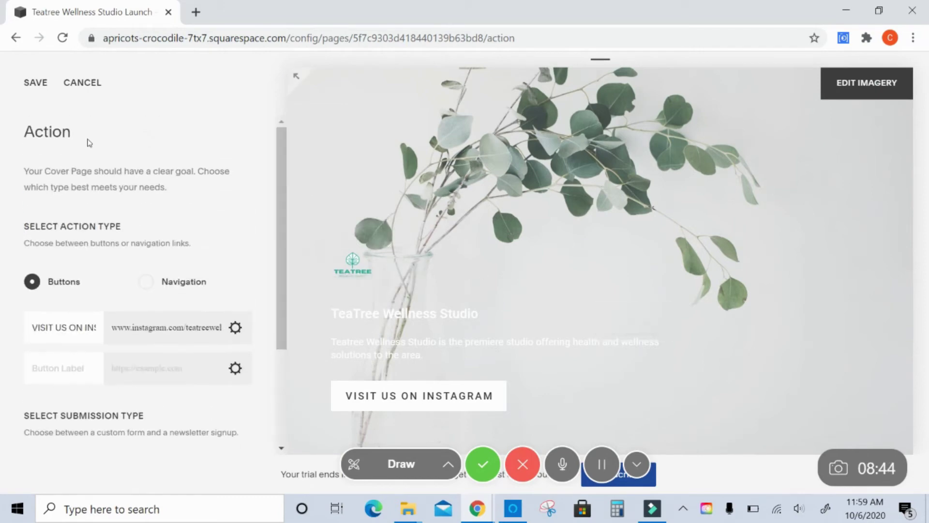
pyautogui.click(32, 83)
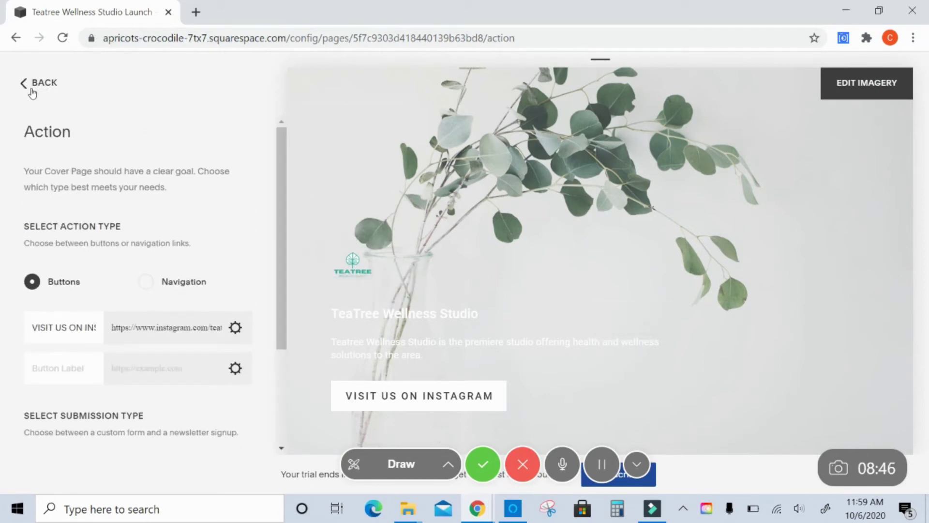
pyautogui.click(41, 91)
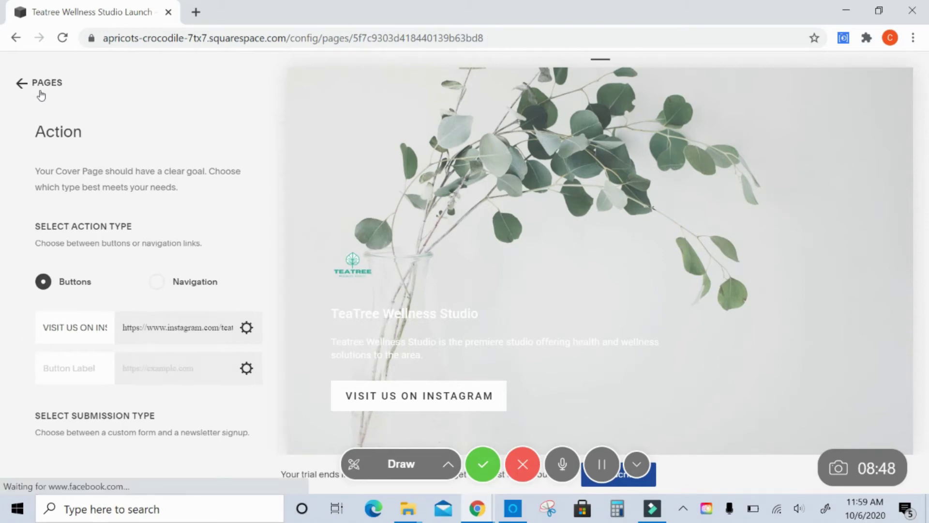
# Step: Look at the cover page's social links settings and return to the cover page settings without adding a link
pyautogui.moveTo(281, 188); pyautogui.dragTo(289, 317)
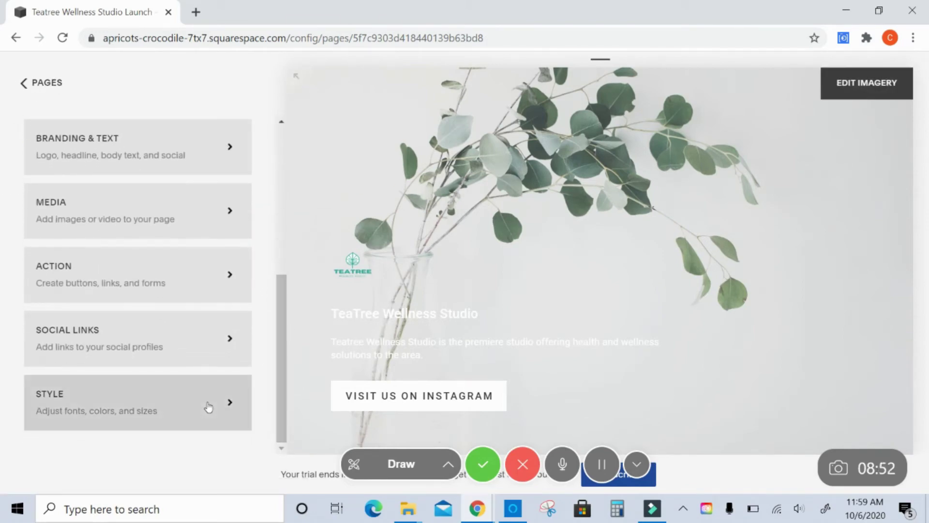
pyautogui.click(189, 358)
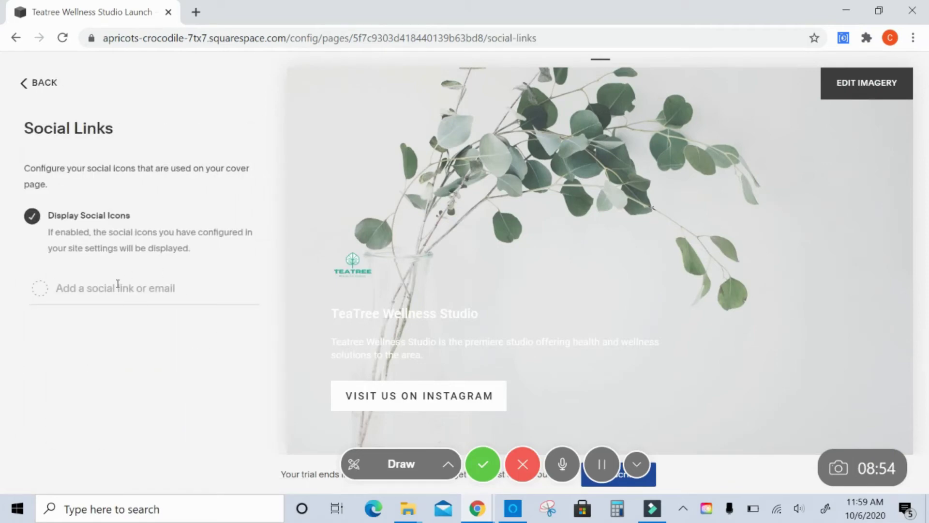
pyautogui.click(114, 289)
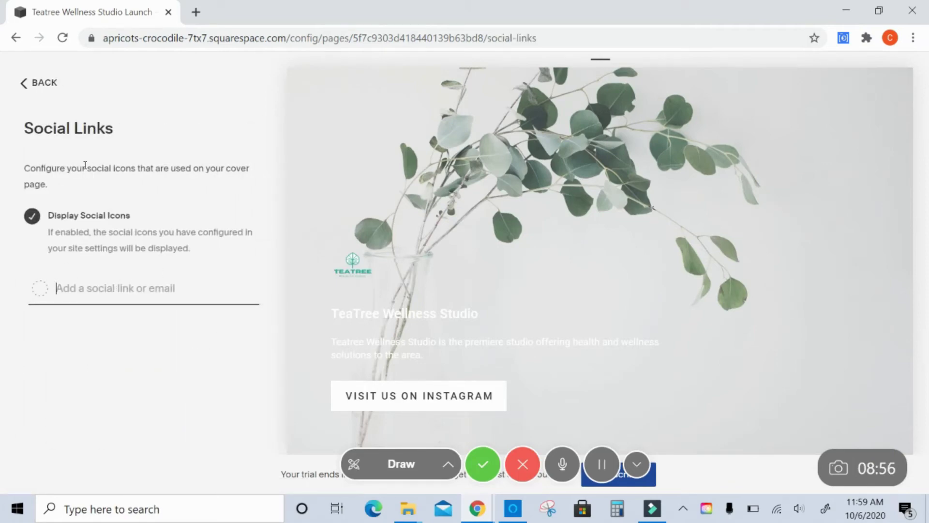
pyautogui.click(59, 95)
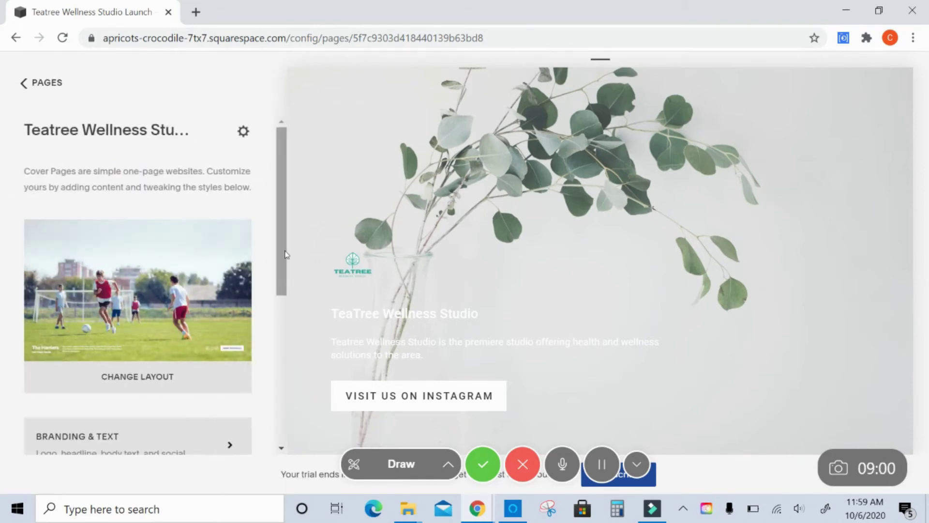
# Step: Open the cover page's style settings for the TeaTree Wellness Studio headline
pyautogui.scroll(-2, 282, 305)
pyautogui.scroll(-5, 281, 305)
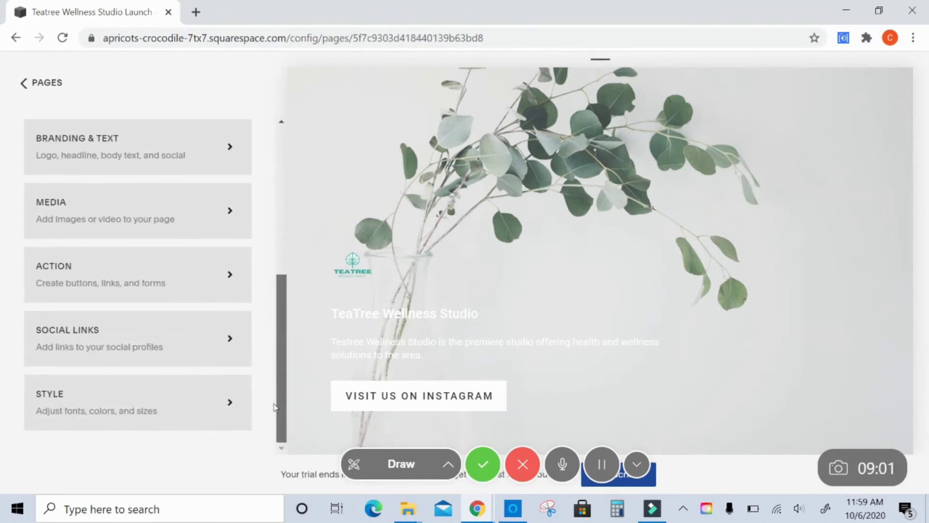
pyautogui.click(182, 398)
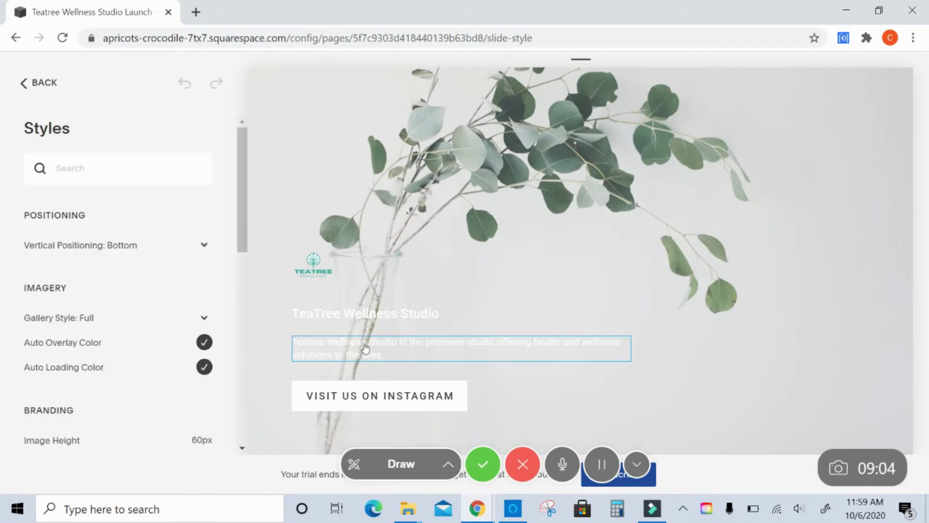
pyautogui.click(372, 319)
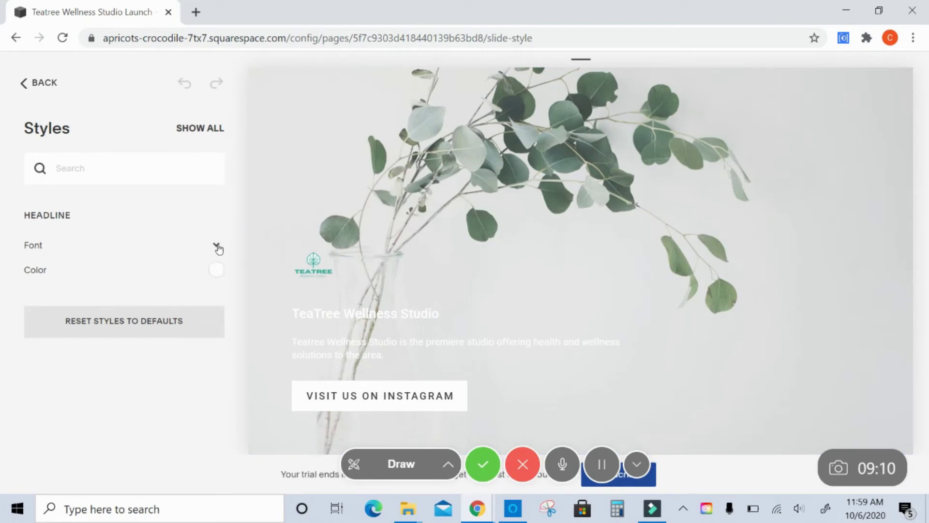
# Step: Change the headline color to a teal of about hsl(188, 43%, 56%)
pyautogui.click(217, 270)
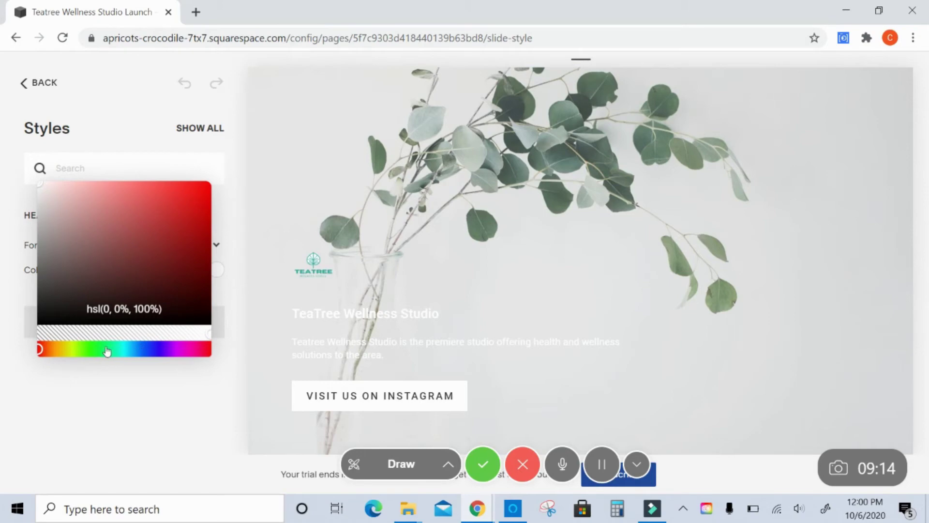
pyautogui.click(129, 349)
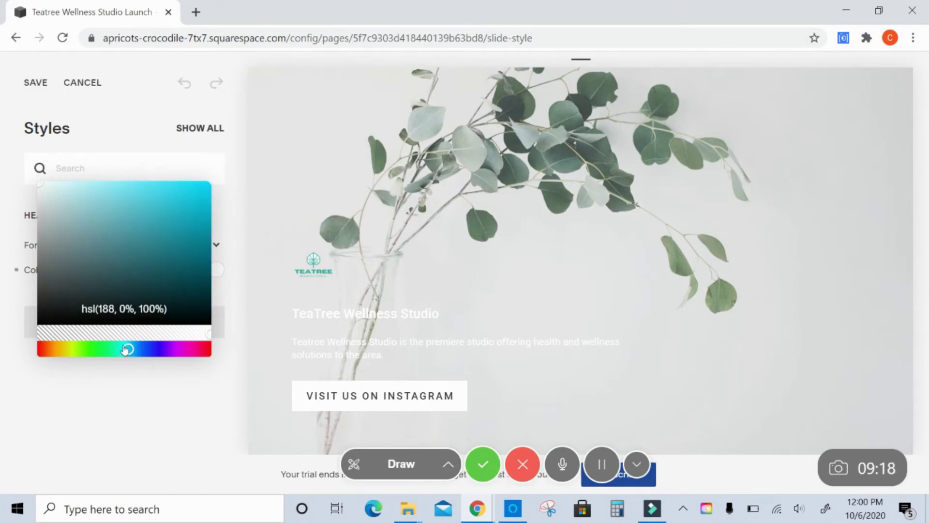
pyautogui.click(104, 240)
pyautogui.click(125, 239)
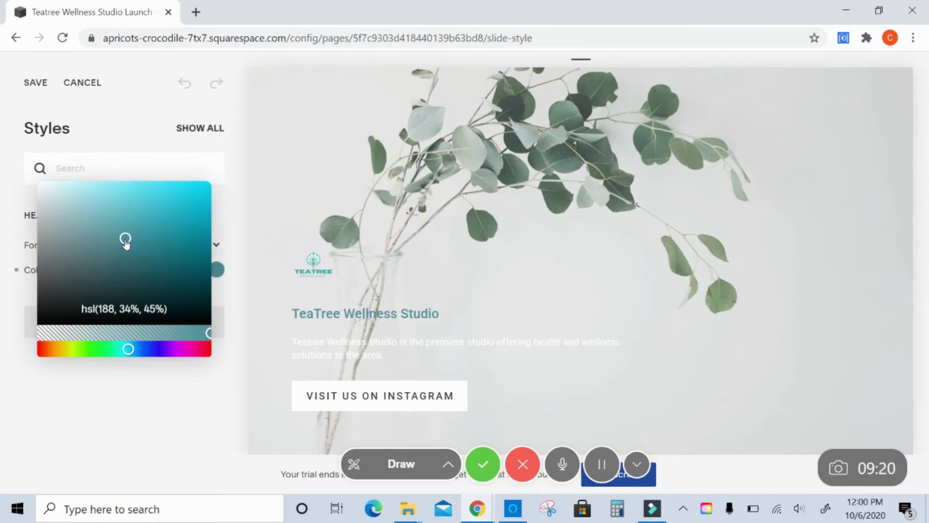
pyautogui.click(138, 240)
pyautogui.click(148, 249)
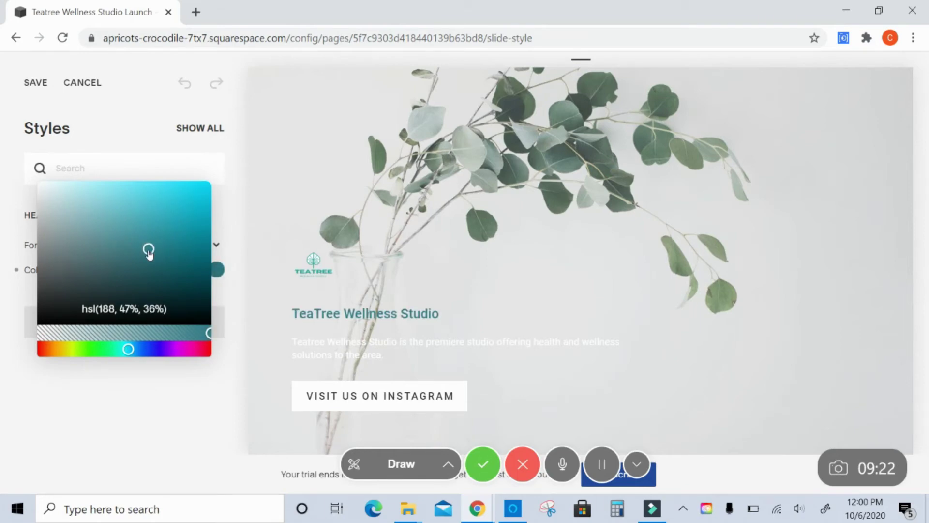
pyautogui.click(146, 259)
pyautogui.click(130, 224)
pyautogui.click(127, 214)
pyautogui.moveTo(127, 214)
pyautogui.mouseDown()
pyautogui.moveTo(133, 238)
pyautogui.moveTo(133, 216)
pyautogui.moveTo(118, 205)
pyautogui.moveTo(125, 221)
pyautogui.mouseUp()
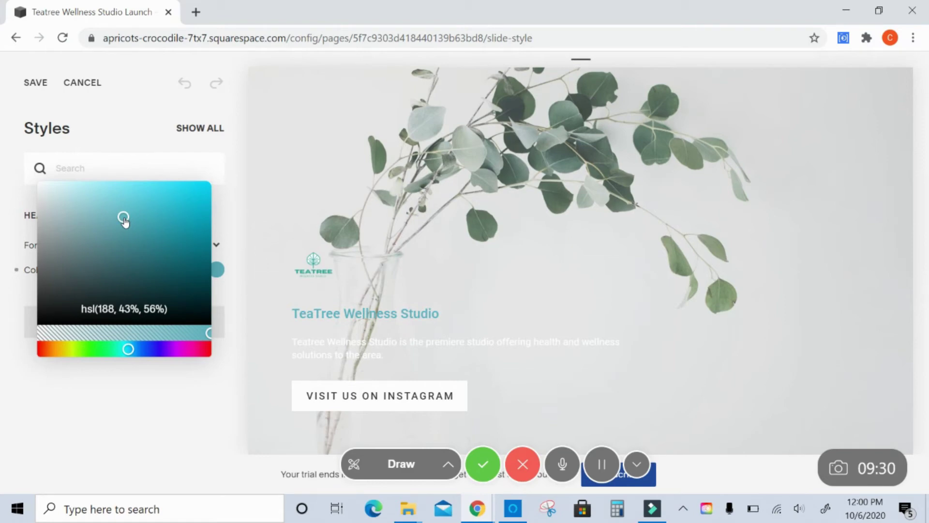
pyautogui.click(131, 161)
# Step: Try the Purista Web font on the headline, and set its font to Bunyan Pro
pyautogui.click(216, 246)
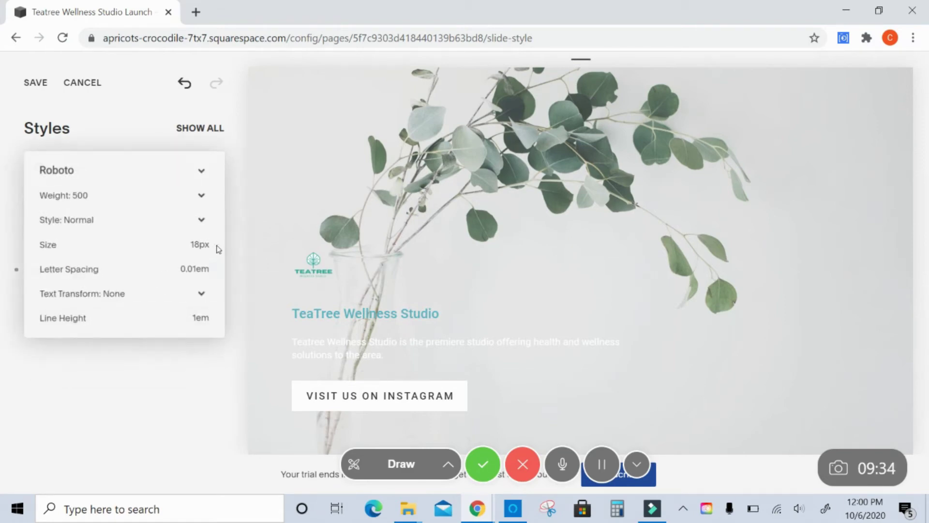
pyautogui.click(198, 169)
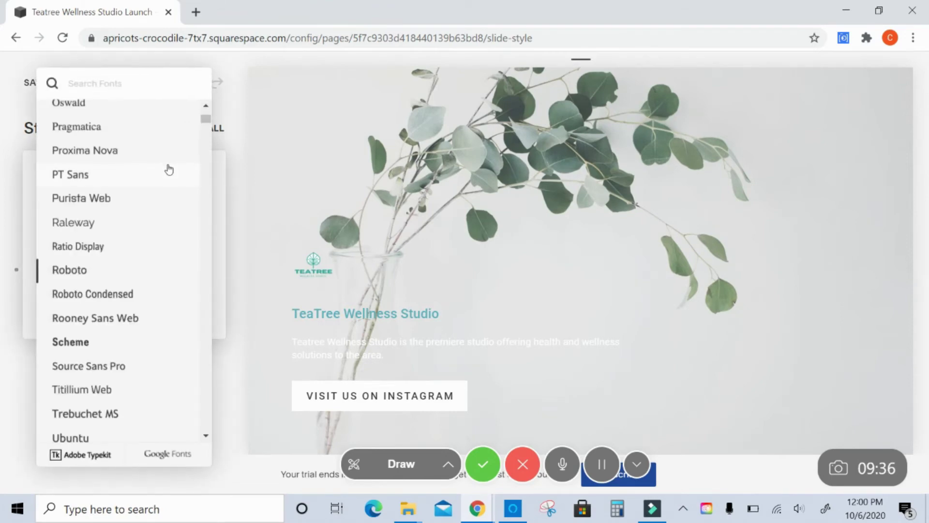
pyautogui.click(103, 195)
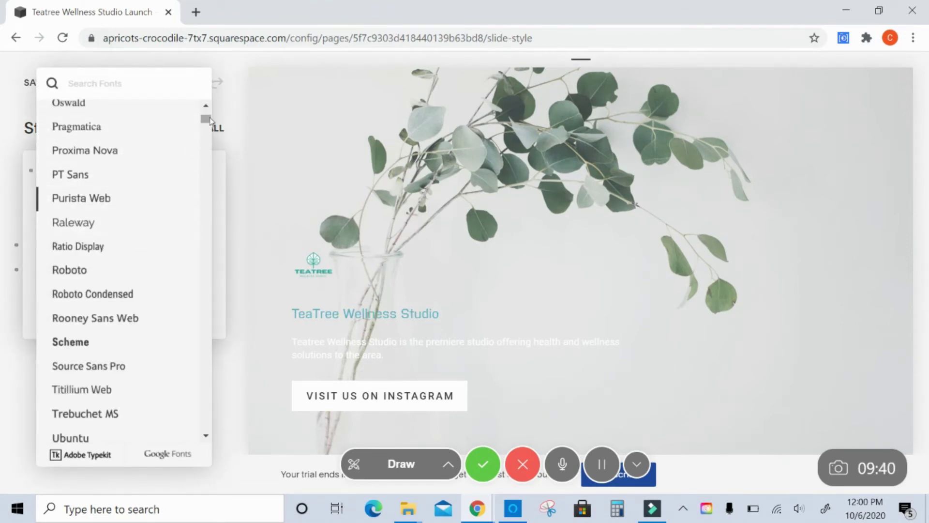
pyautogui.moveTo(209, 121); pyautogui.dragTo(209, 174)
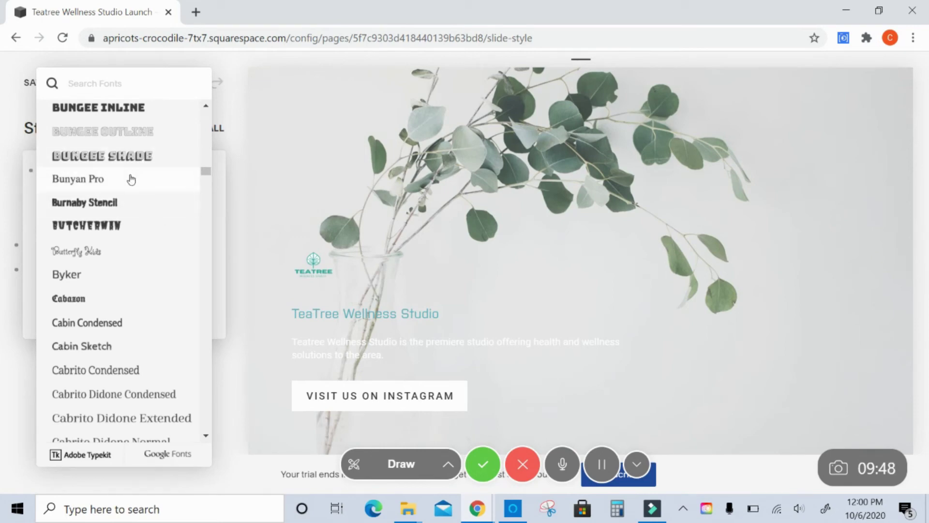
pyautogui.click(131, 180)
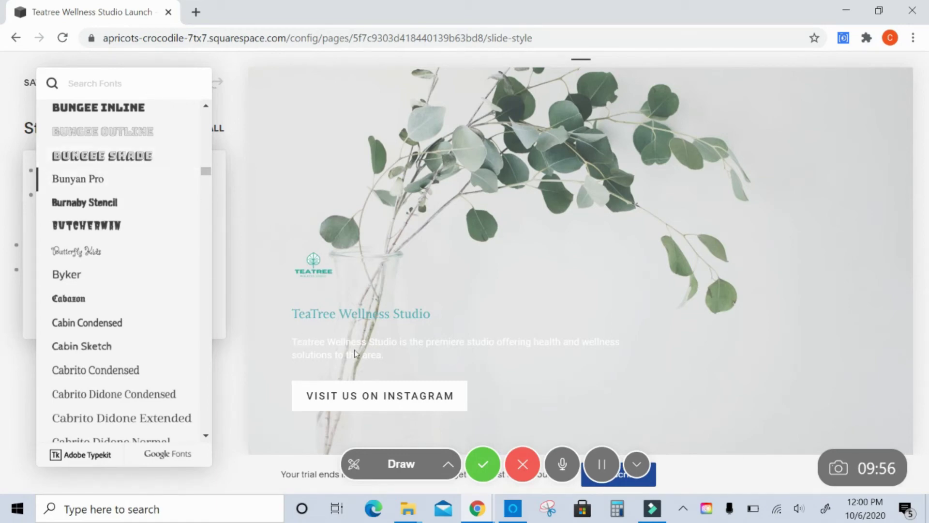
pyautogui.click(227, 278)
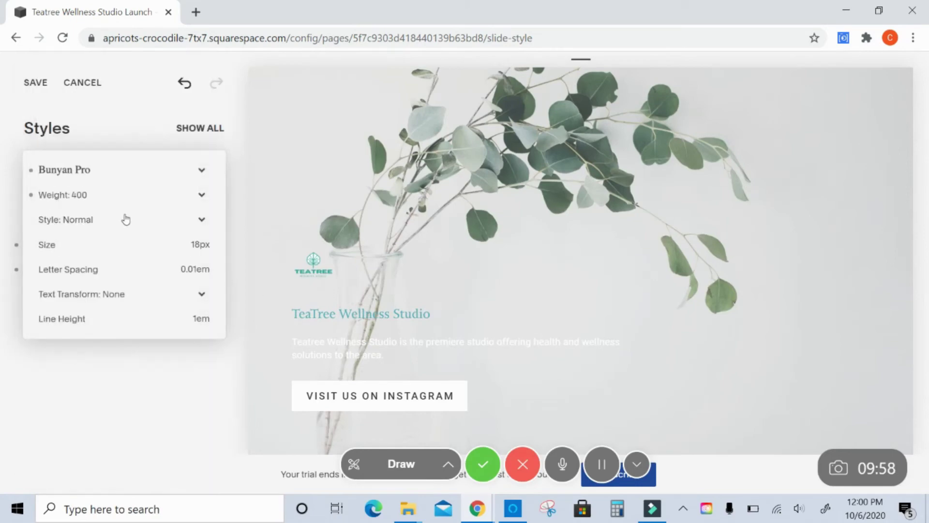
# Step: Set the headline's font weight to 500 and its size to 43 px
pyautogui.click(202, 196)
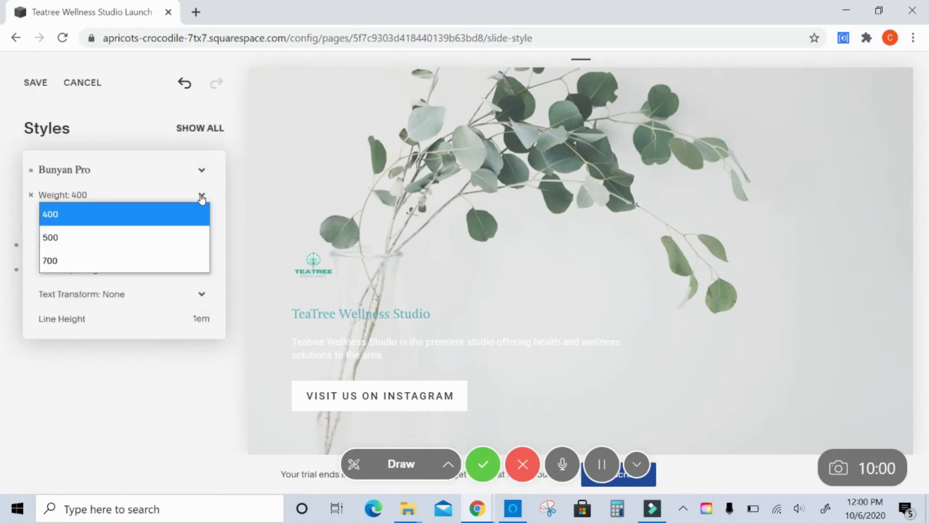
pyautogui.click(143, 238)
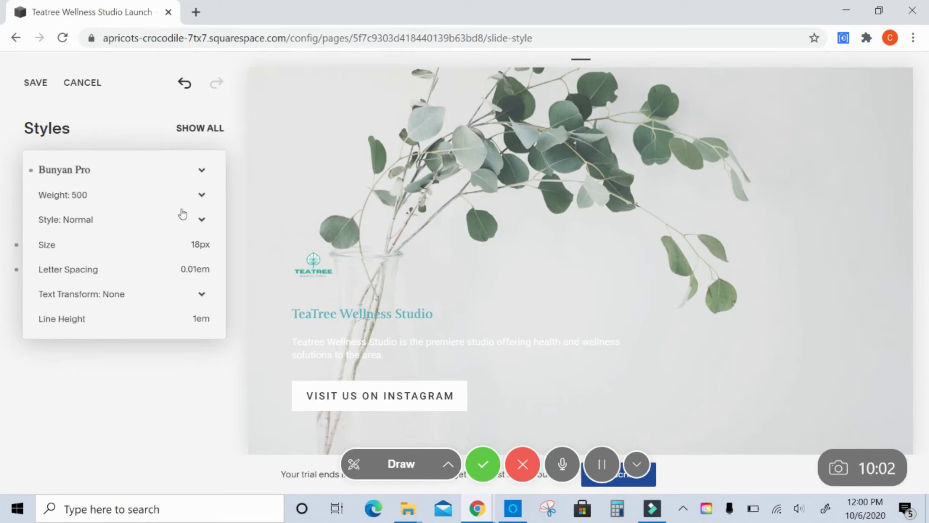
pyautogui.moveTo(197, 245)
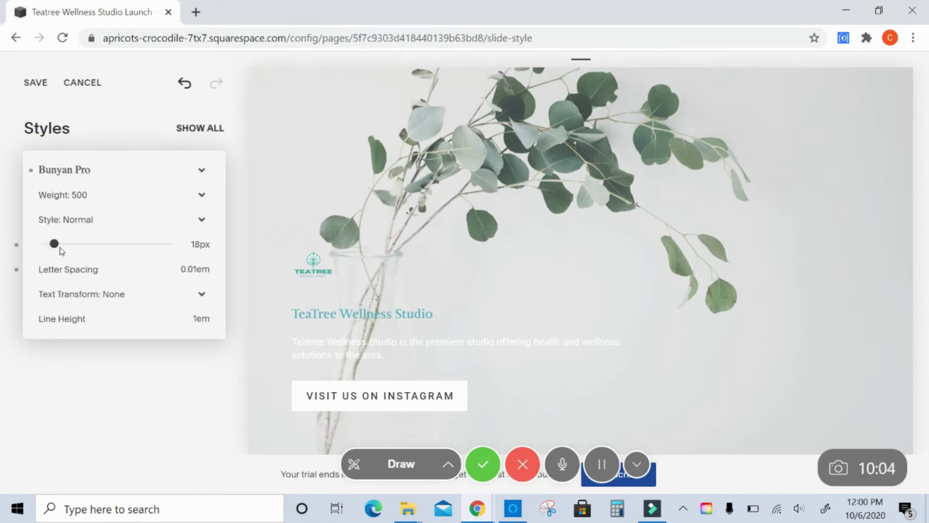
pyautogui.moveTo(59, 247); pyautogui.dragTo(79, 248)
pyautogui.moveTo(79, 244); pyautogui.dragTo(82, 246)
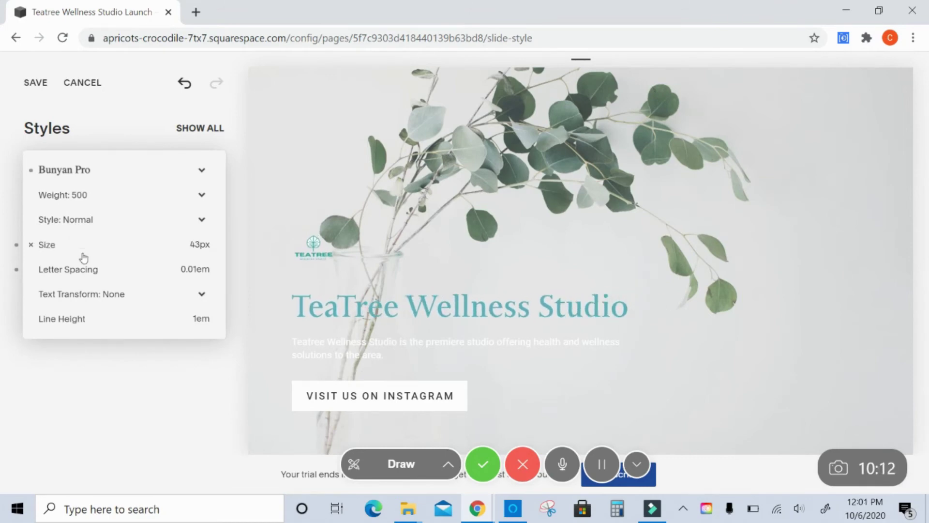
# Step: Try the Lowercase text transform on the headline, return it to None and close the font settings
pyautogui.click(201, 299)
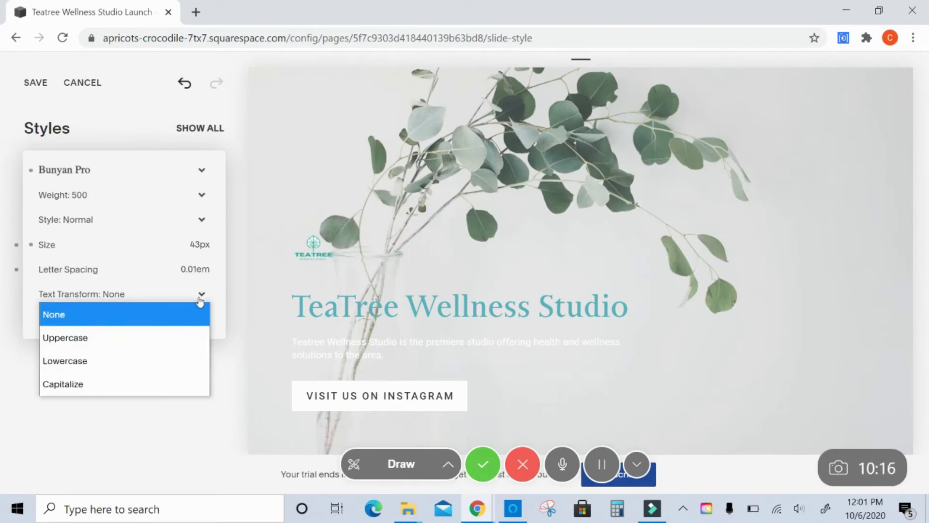
pyautogui.press('Escape')
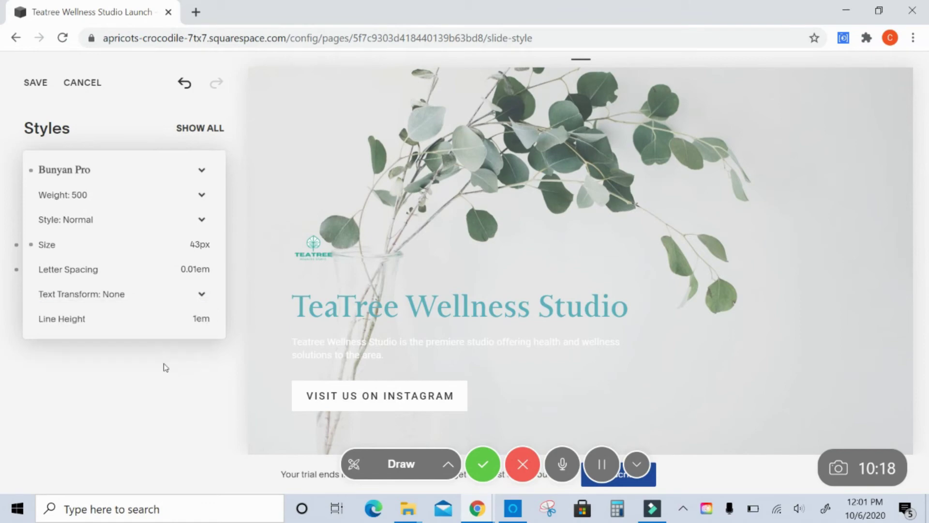
pyautogui.click(166, 300)
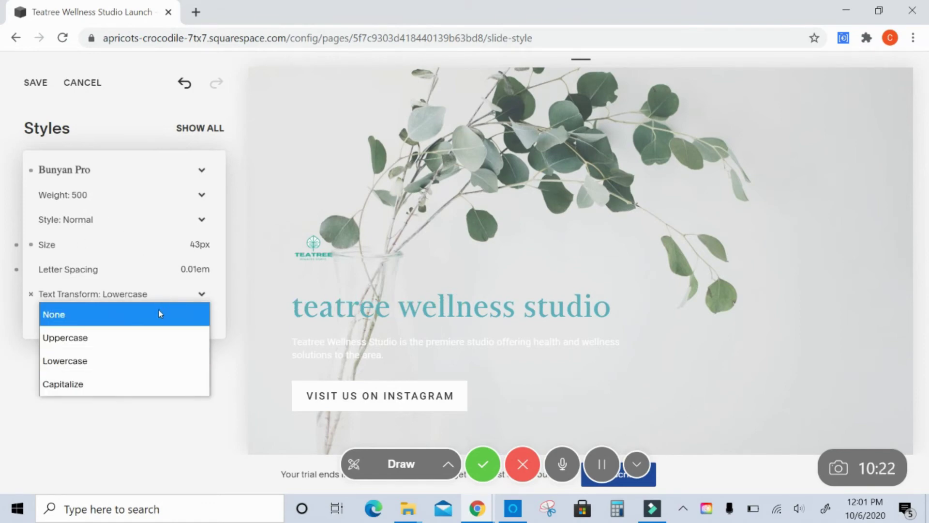
pyautogui.click(162, 312)
pyautogui.click(139, 129)
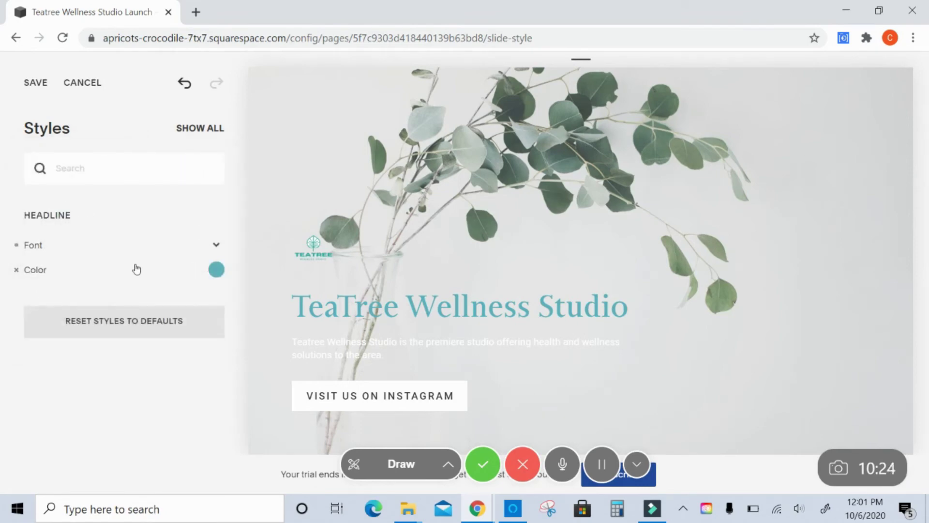
# Step: Change the body text color to a near-black of hsl(0, 92%, 4%)
pyautogui.click(403, 360)
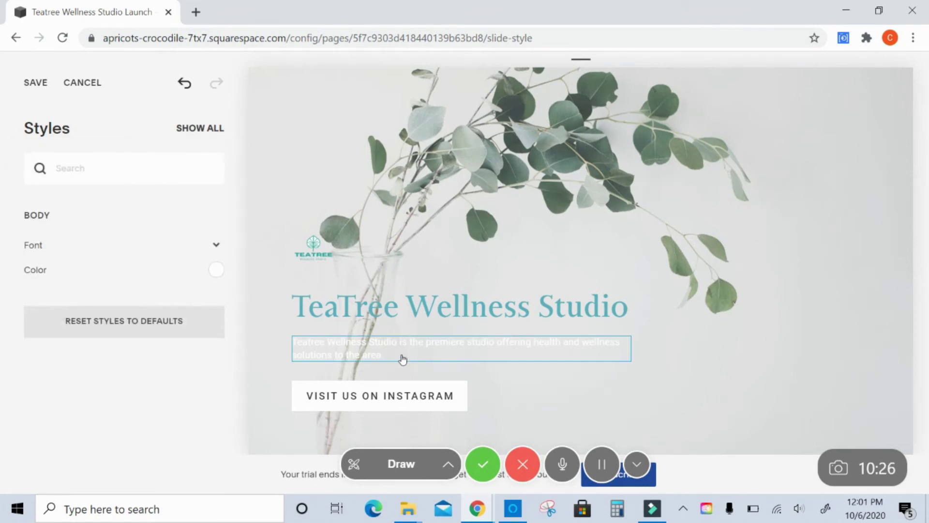
pyautogui.click(215, 270)
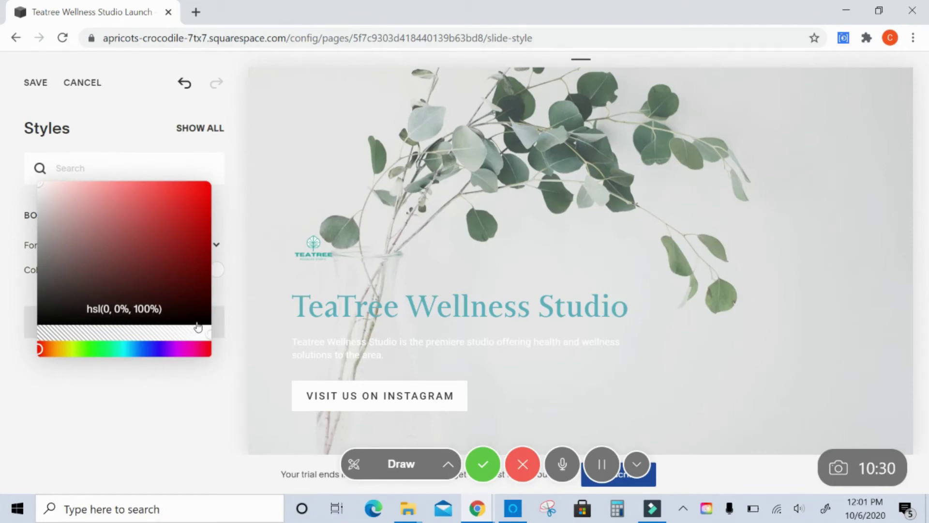
pyautogui.click(204, 314)
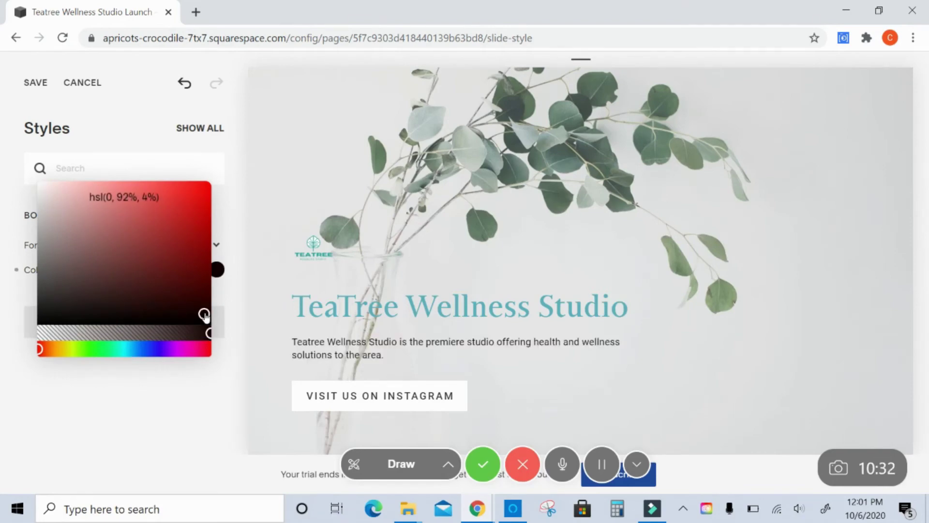
pyautogui.click(221, 183)
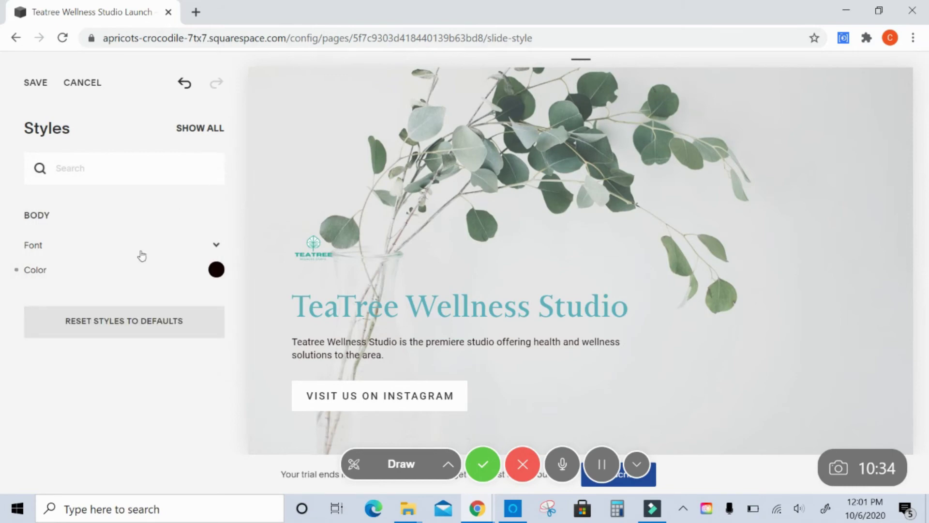
# Step: Set the body text's font to Bunyan Pro and its size to 20 px, and save the styles
pyautogui.click(200, 243)
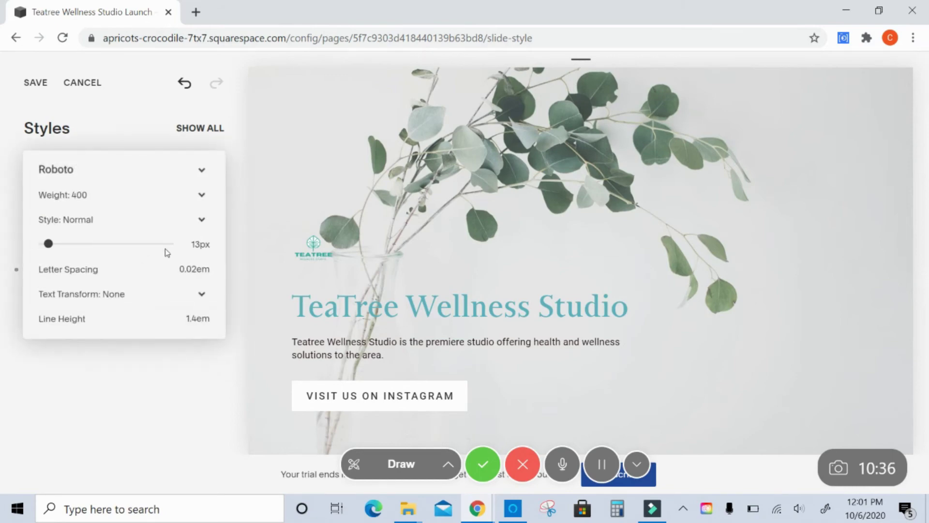
pyautogui.click(100, 176)
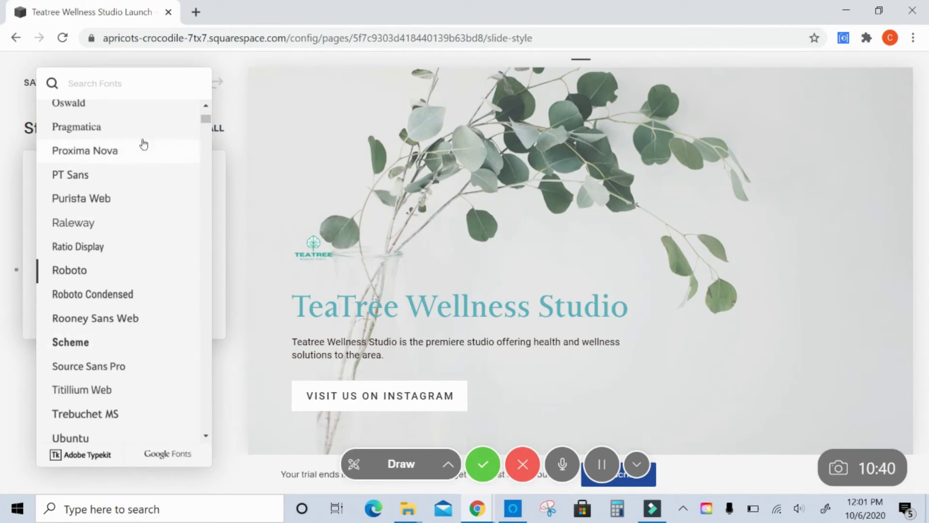
pyautogui.write('bun')
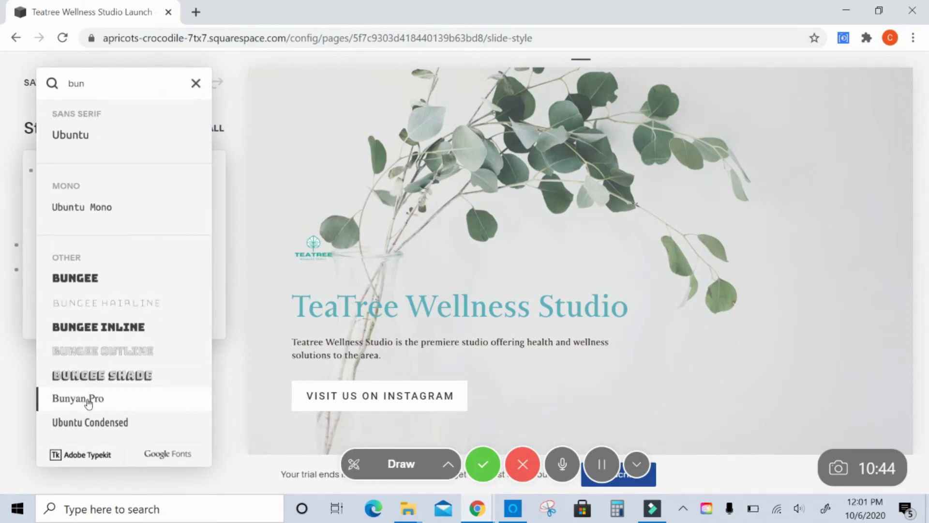
pyautogui.click(218, 247)
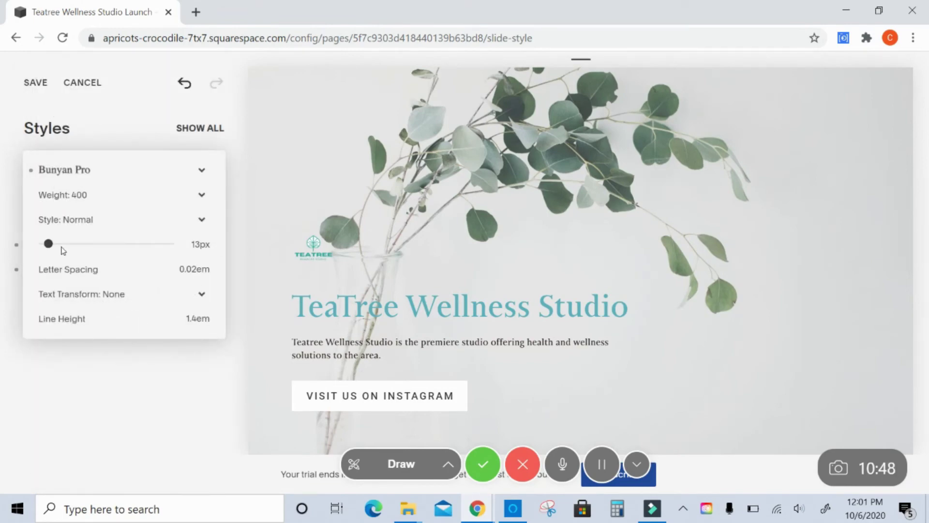
pyautogui.moveTo(53, 244); pyautogui.dragTo(56, 243)
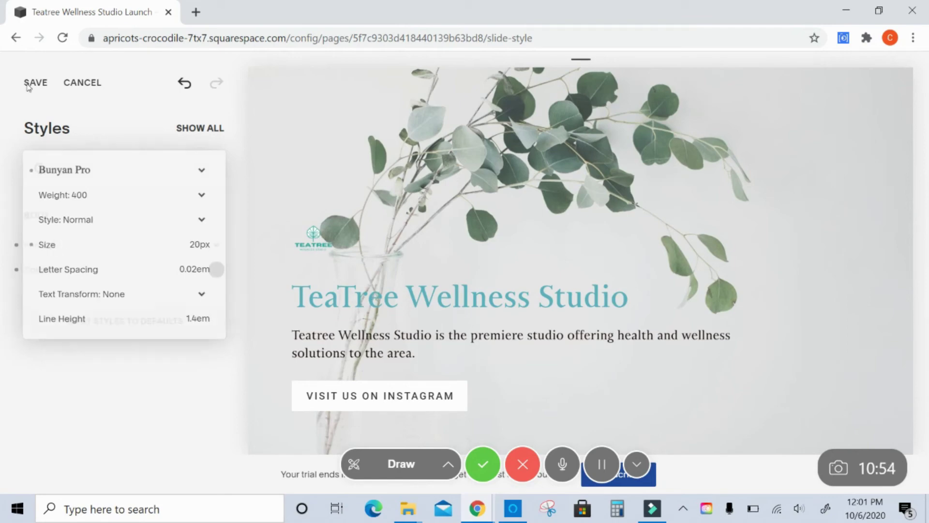
pyautogui.click(28, 88)
pyautogui.click(29, 88)
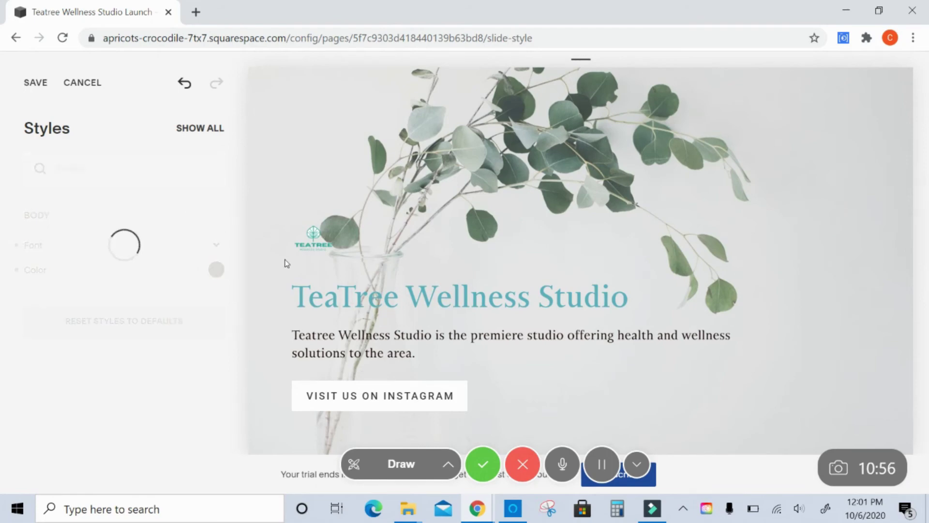
# Step: Enlarge the branding logo to an image height of 100 px and save the styles
pyautogui.click(330, 238)
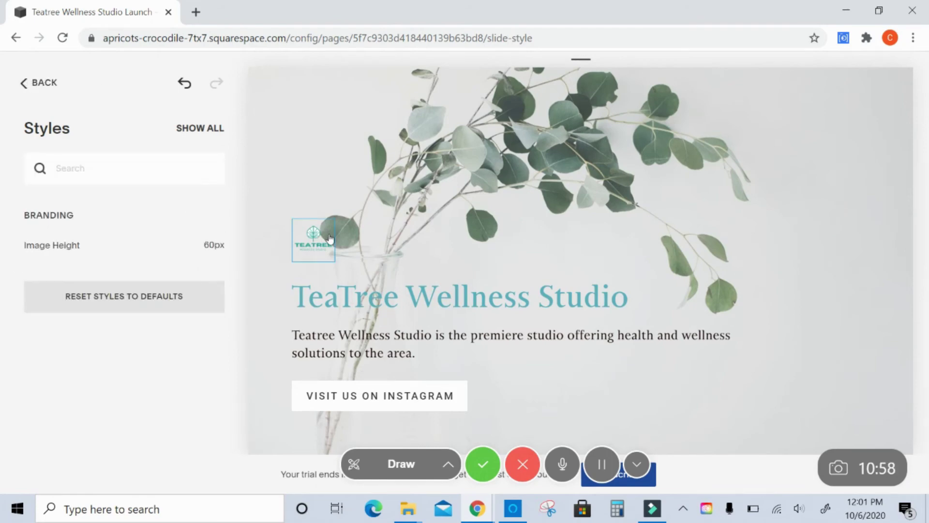
pyautogui.moveTo(124, 255)
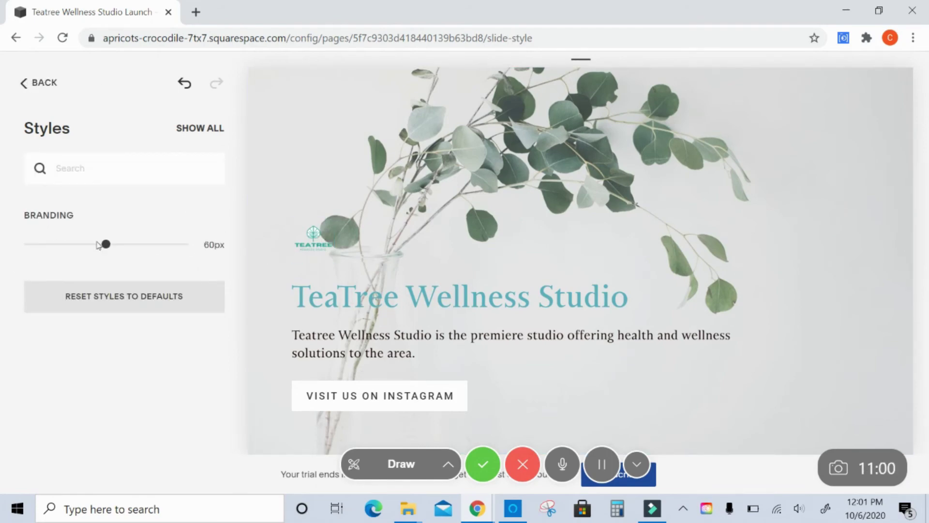
pyautogui.moveTo(114, 241); pyautogui.dragTo(199, 246)
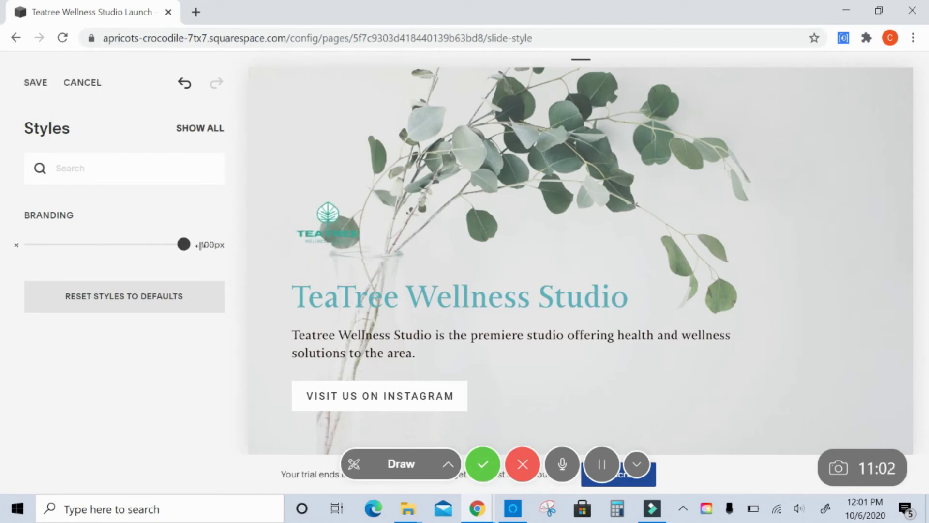
pyautogui.click(40, 93)
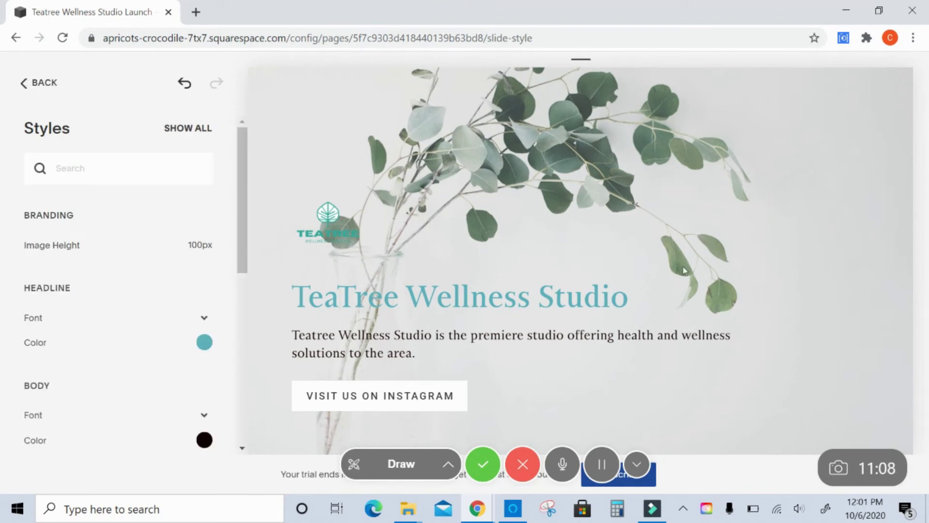
# Step: Review the style options of the Instagram button and leave the style editor
pyautogui.click(448, 394)
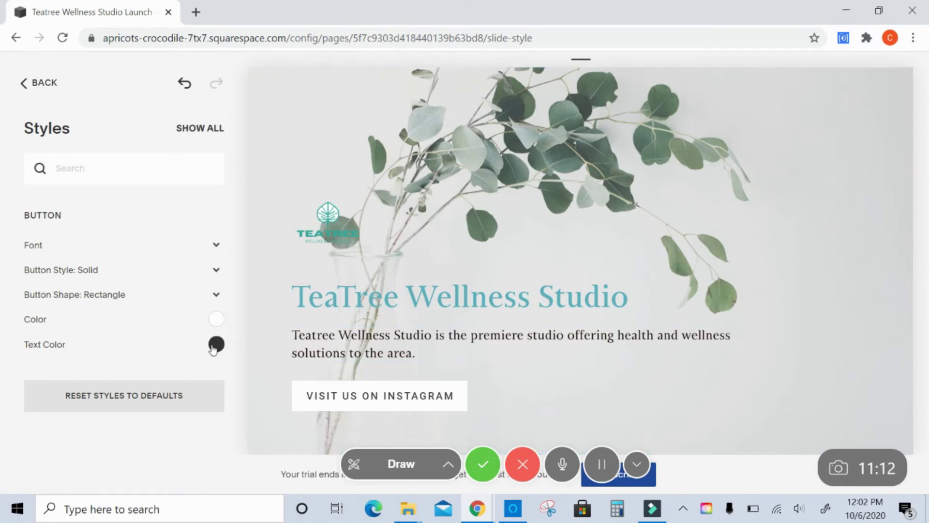
pyautogui.click(457, 235)
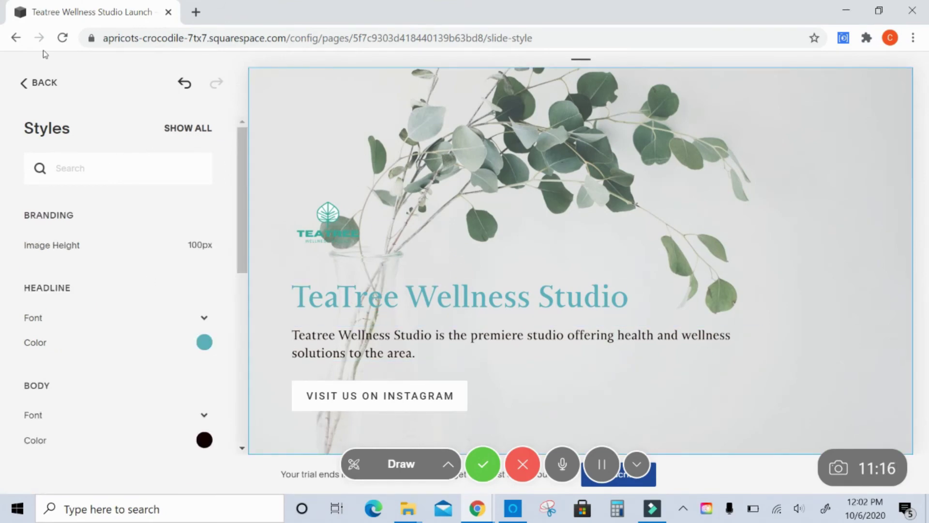
pyautogui.click(44, 84)
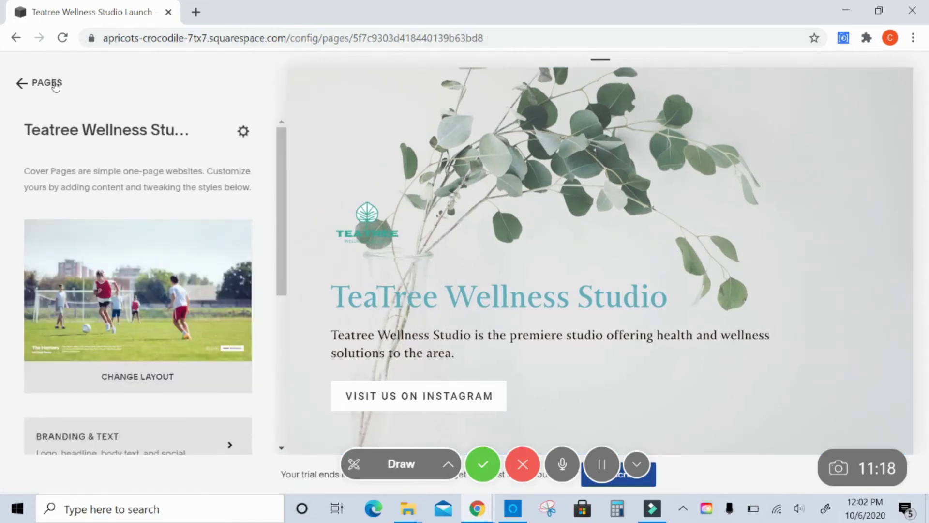
# Step: Remove the eucalyptus branch image from the cover page's media and confirm the removal
pyautogui.moveTo(280, 211); pyautogui.dragTo(289, 323)
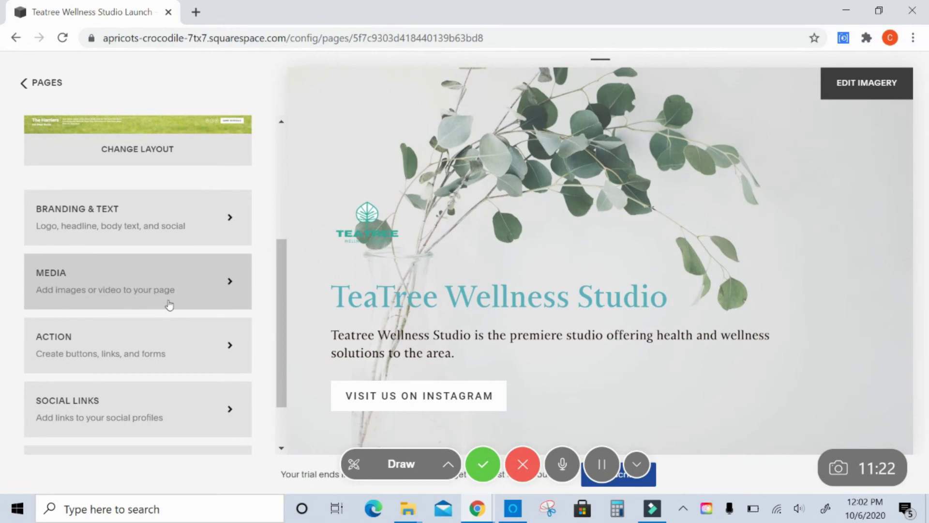
pyautogui.click(879, 87)
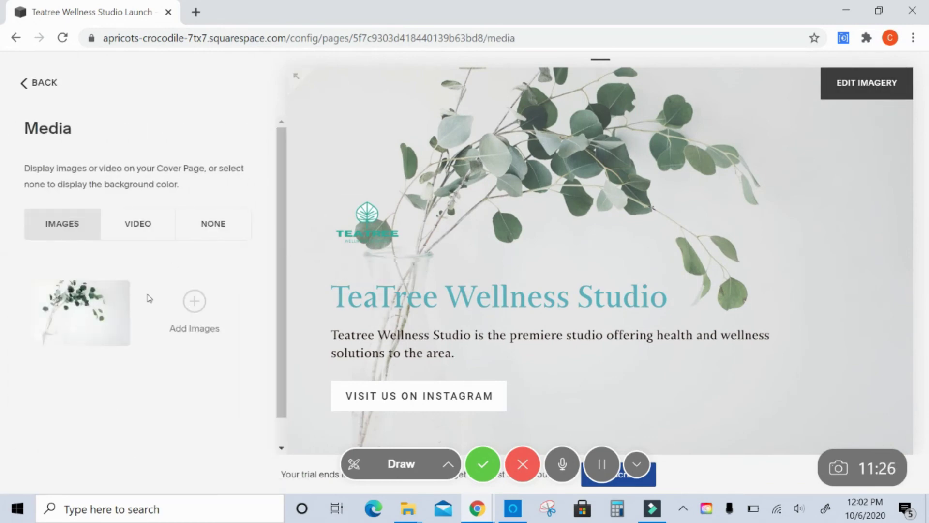
pyautogui.moveTo(114, 308)
pyautogui.click(124, 287)
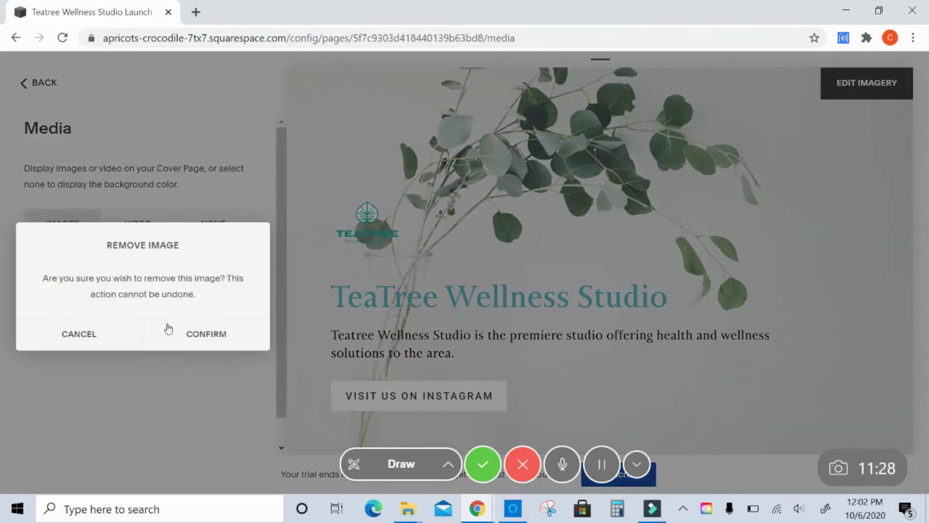
pyautogui.click(177, 332)
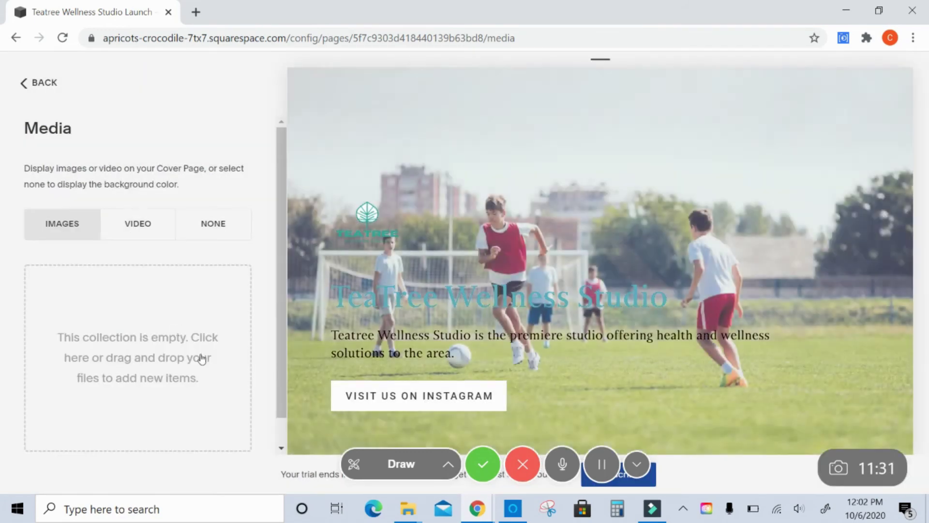
# Step: Search the free Unsplash images for "white" and add the white flower petals photo as the cover page image
pyautogui.click(202, 358)
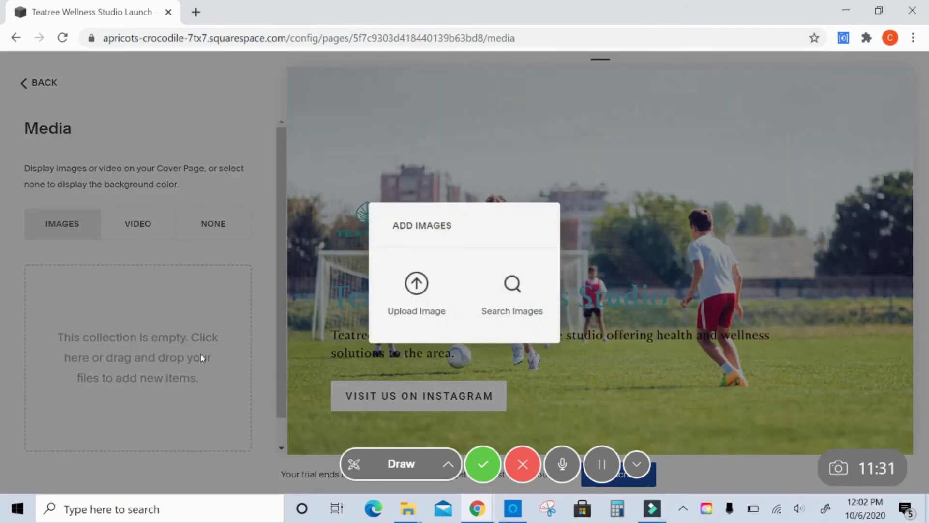
pyautogui.click(516, 291)
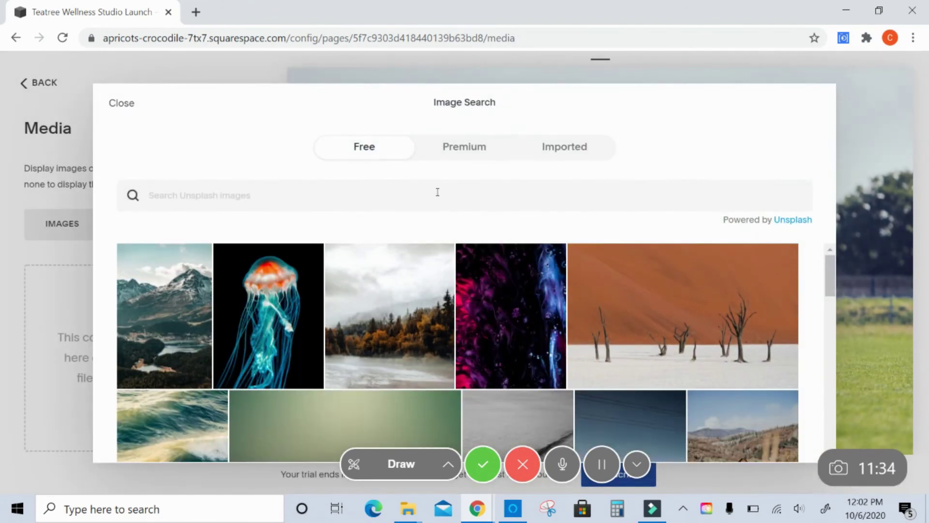
pyautogui.write('white')
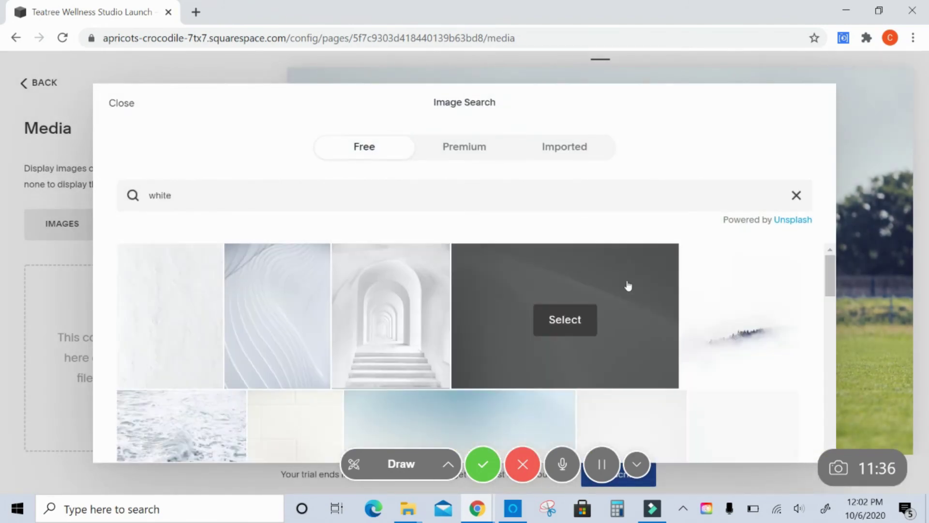
pyautogui.moveTo(829, 273); pyautogui.dragTo(841, 378)
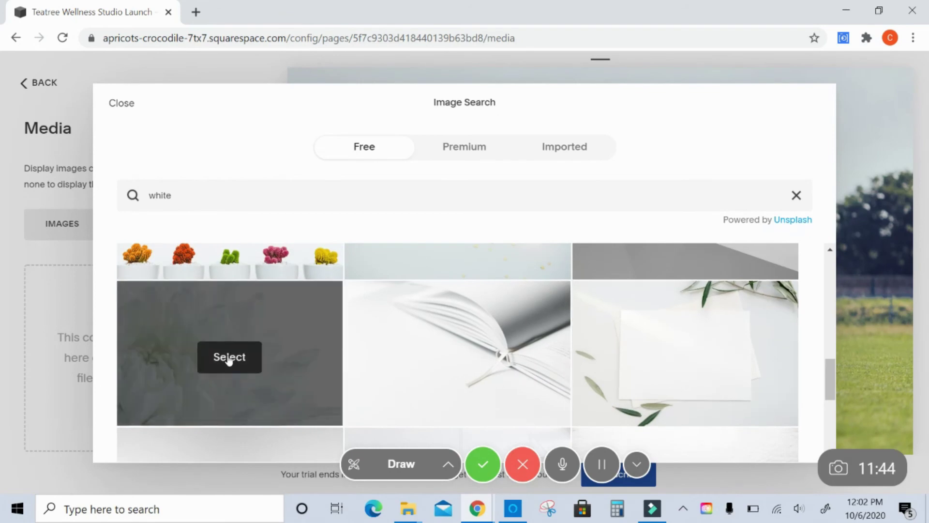
pyautogui.click(229, 358)
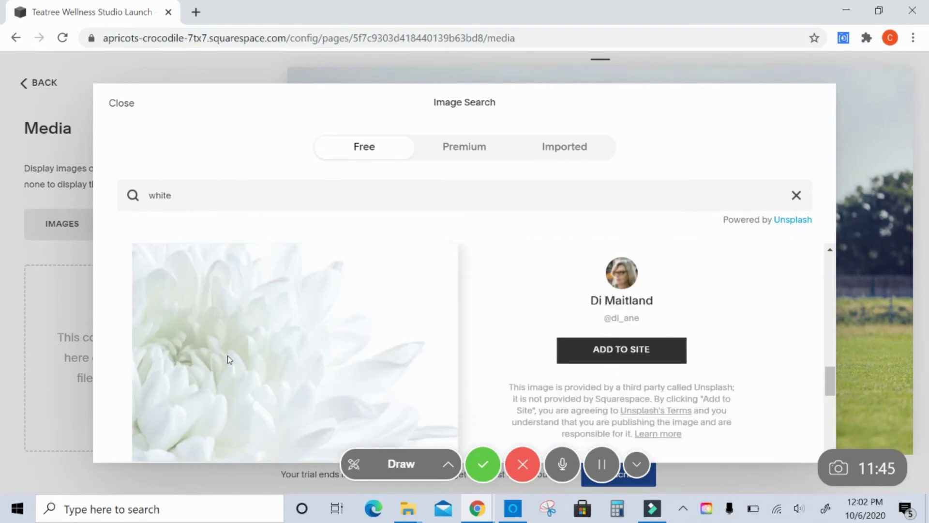
pyautogui.click(670, 352)
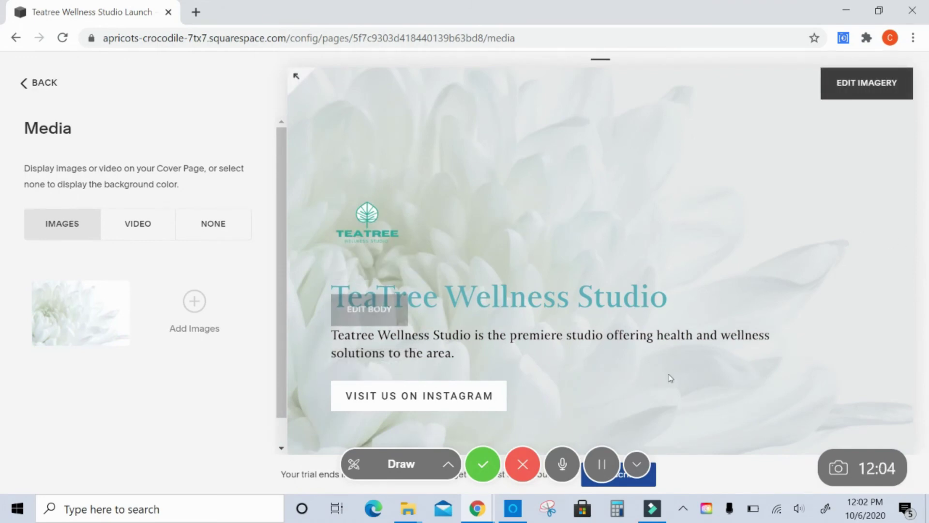
# Step: Set the Teatree Wellness Studio Launch cover page as the site's homepage in its general page settings
pyautogui.click(45, 83)
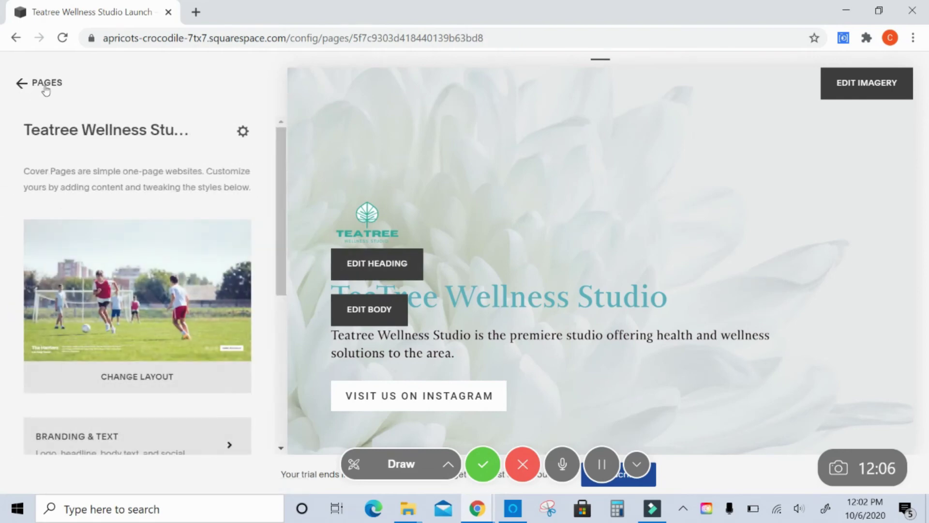
pyautogui.scroll(-5, 280, 221)
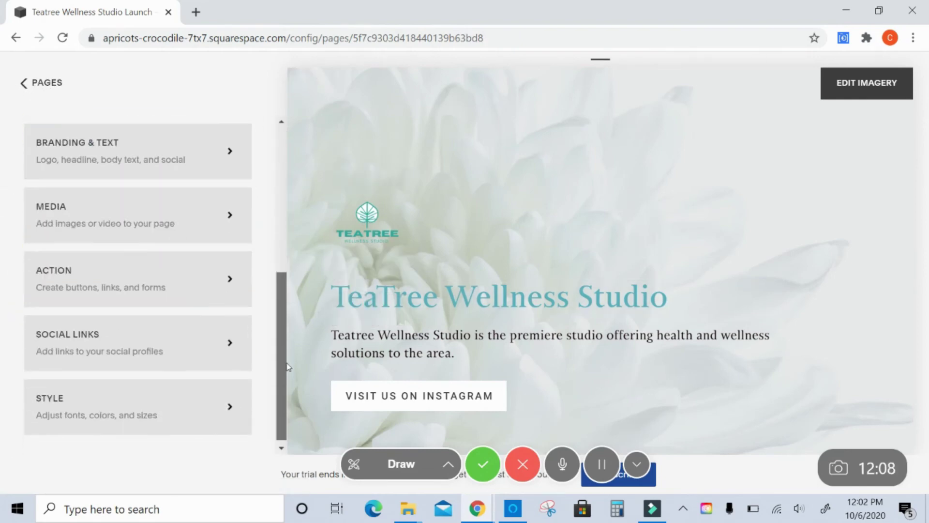
pyautogui.scroll(5, 270, 218)
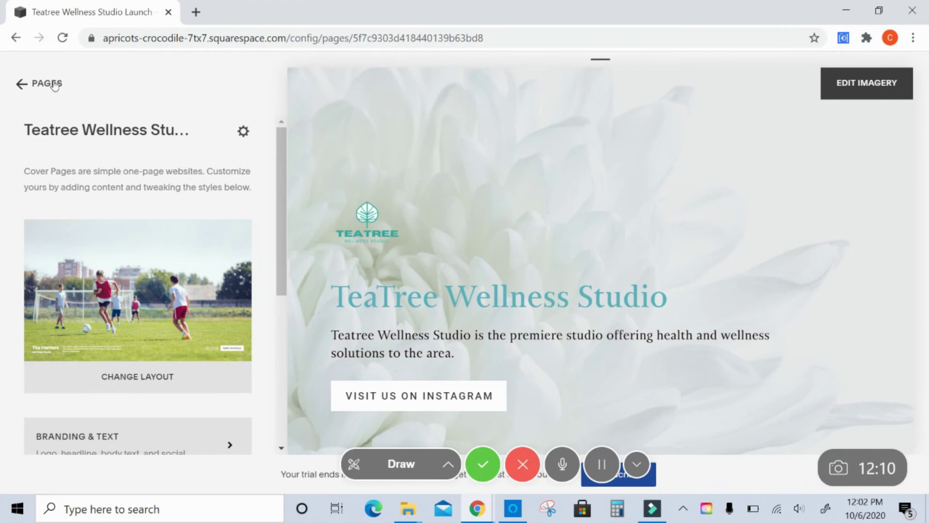
pyautogui.click(23, 83)
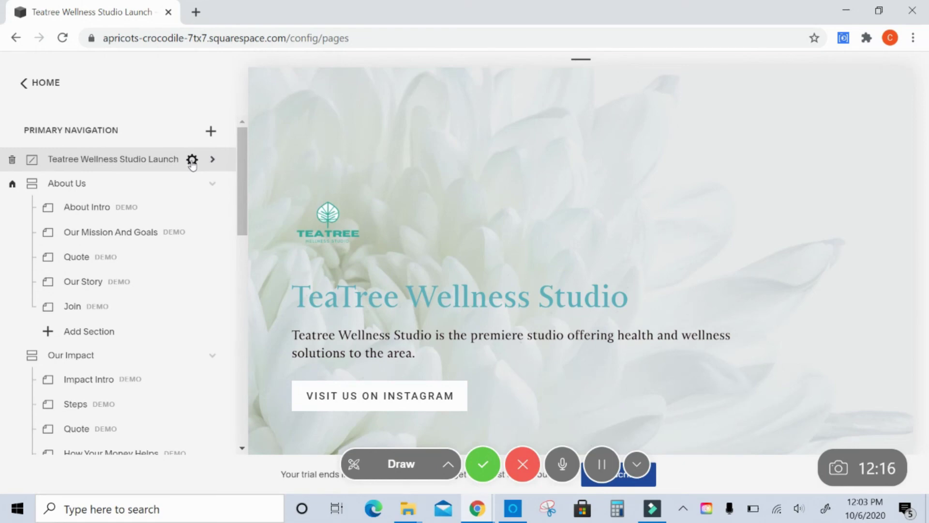
pyautogui.click(192, 160)
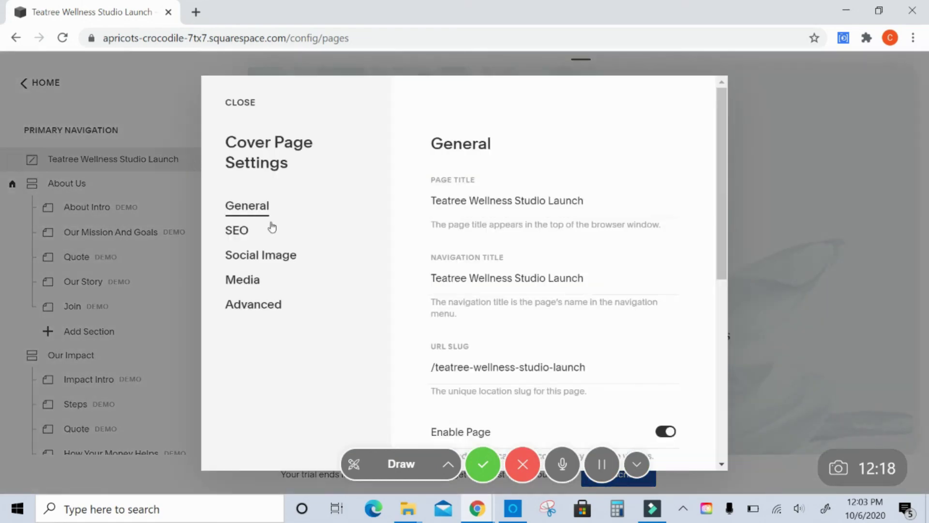
pyautogui.moveTo(718, 225); pyautogui.dragTo(725, 413)
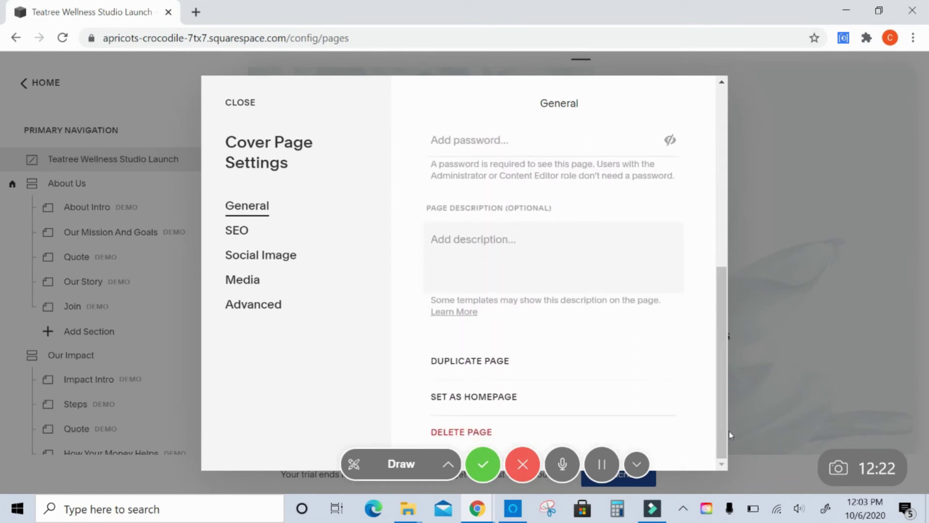
pyautogui.click(496, 398)
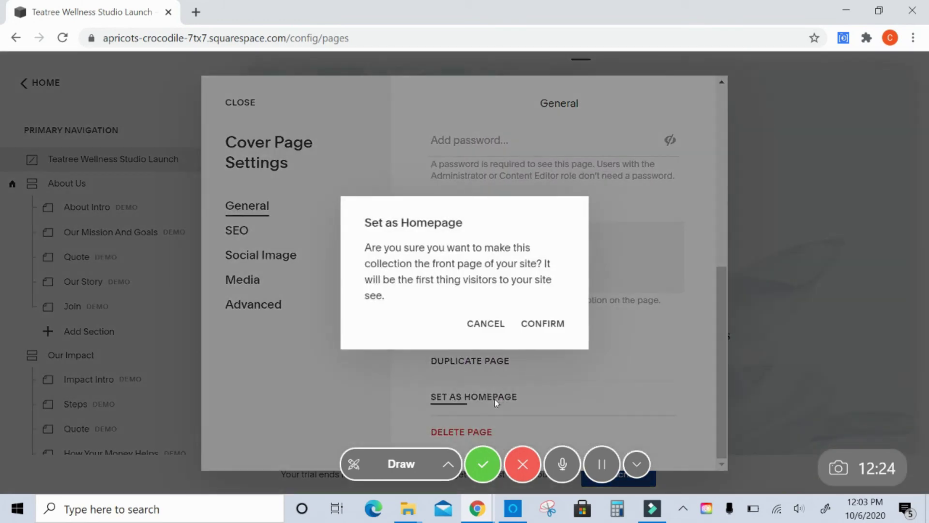
pyautogui.click(560, 327)
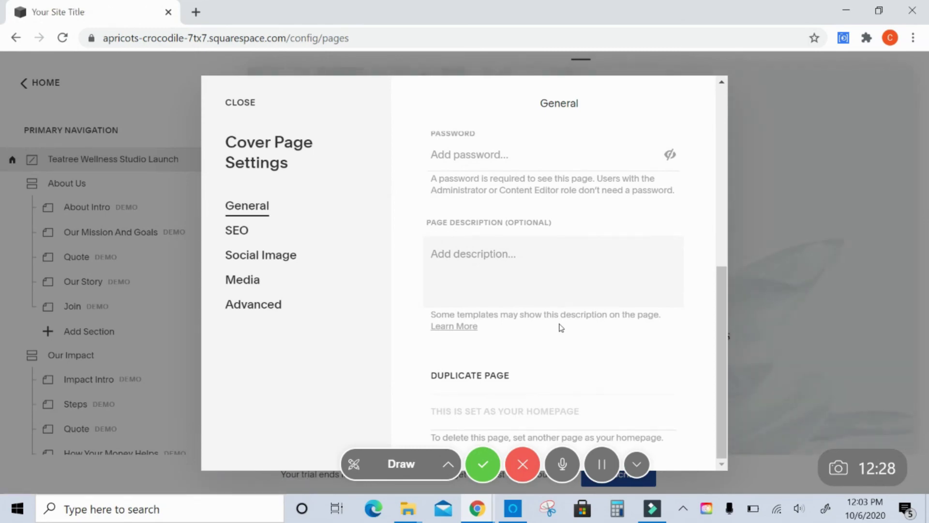
# Step: Close the page settings and open the layout choices for the Teatree Wellness Studio Launch cover page
pyautogui.click(763, 165)
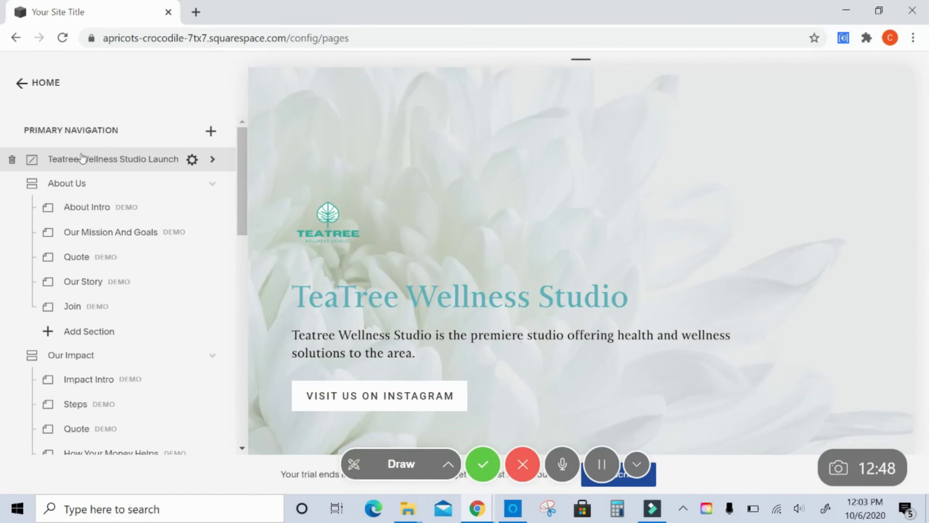
pyautogui.click(147, 158)
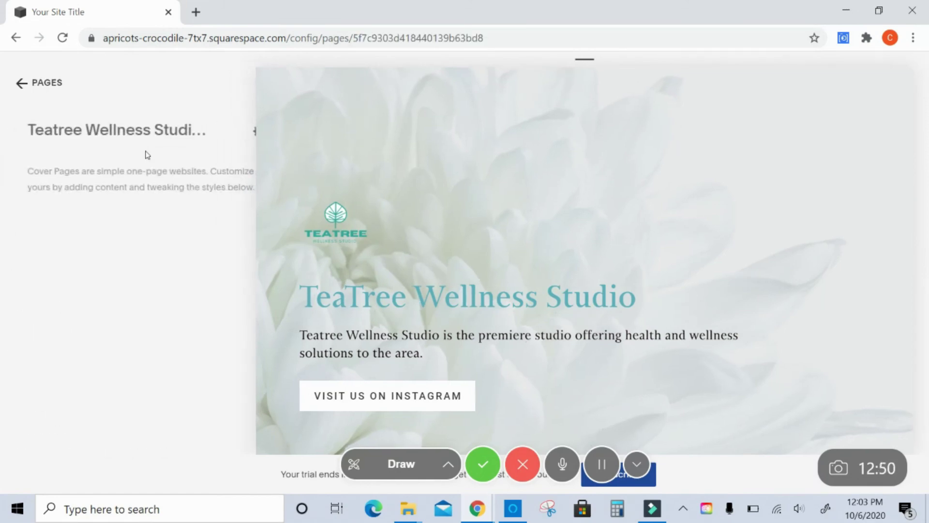
pyautogui.click(164, 389)
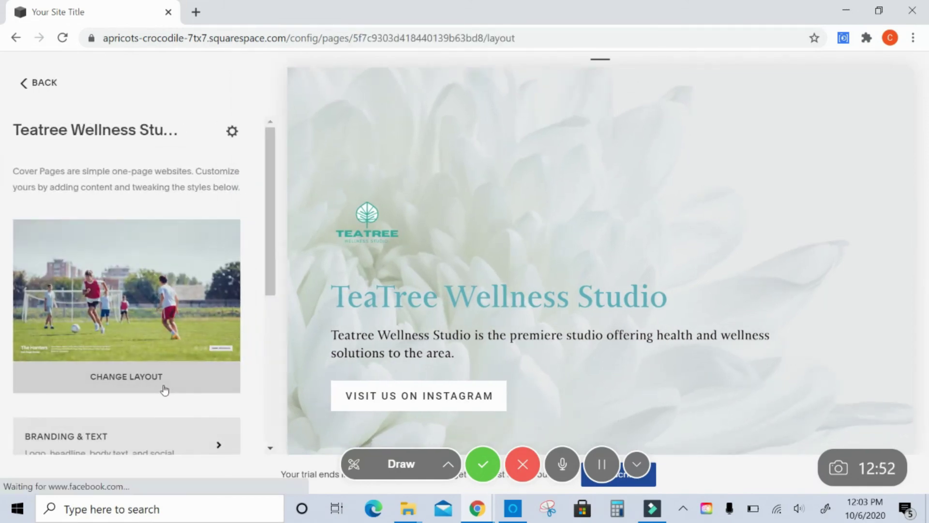
# Step: Try the Flash layout on the cover page and check its preview
pyautogui.moveTo(284, 143); pyautogui.dragTo(290, 172)
pyautogui.scroll(-2, 289, 173)
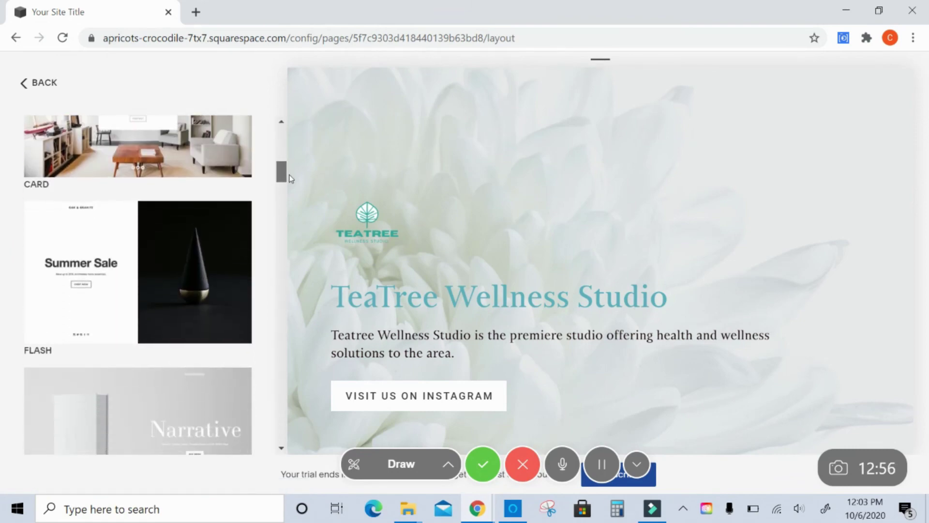
pyautogui.click(140, 270)
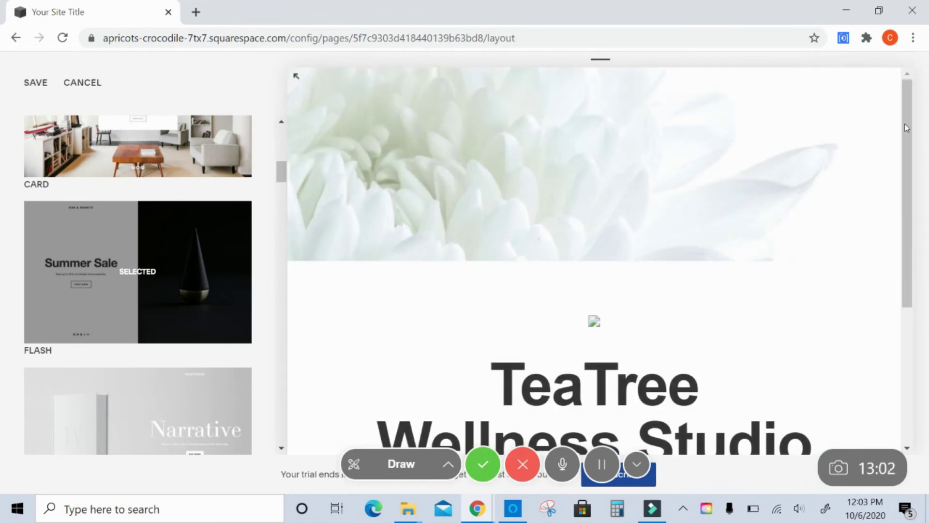
pyautogui.scroll(-4, 912, 117)
pyautogui.scroll(2, 310, 213)
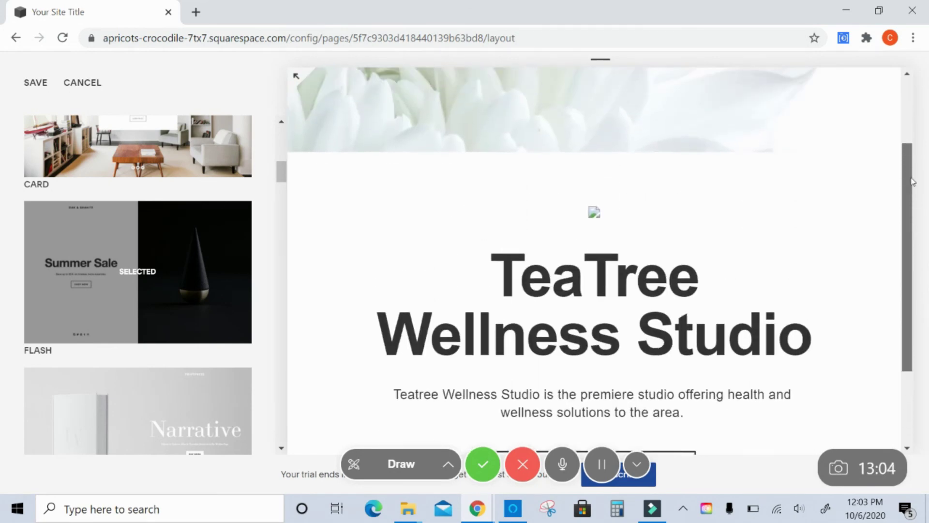
# Step: Switch the cover page to the Reveal layout, check its preview and save the layout change
pyautogui.moveTo(282, 172); pyautogui.dragTo(281, 197)
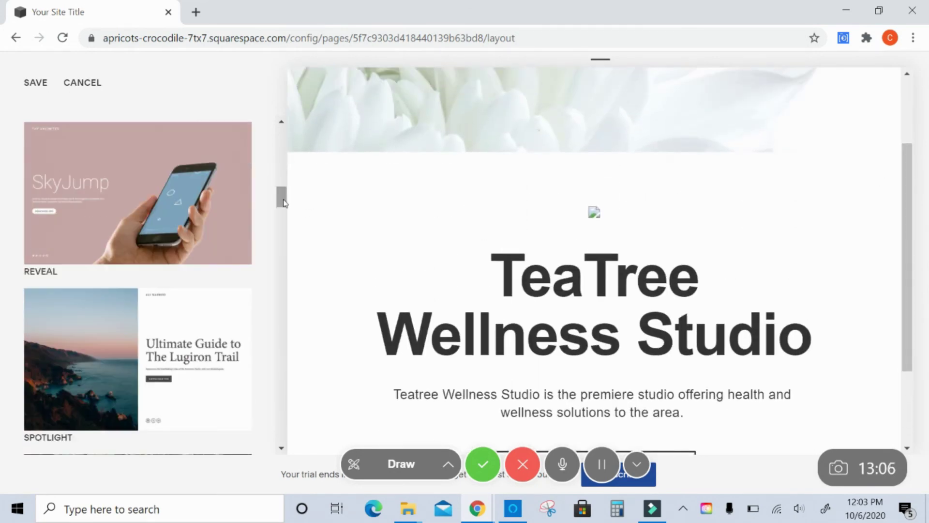
pyautogui.click(157, 203)
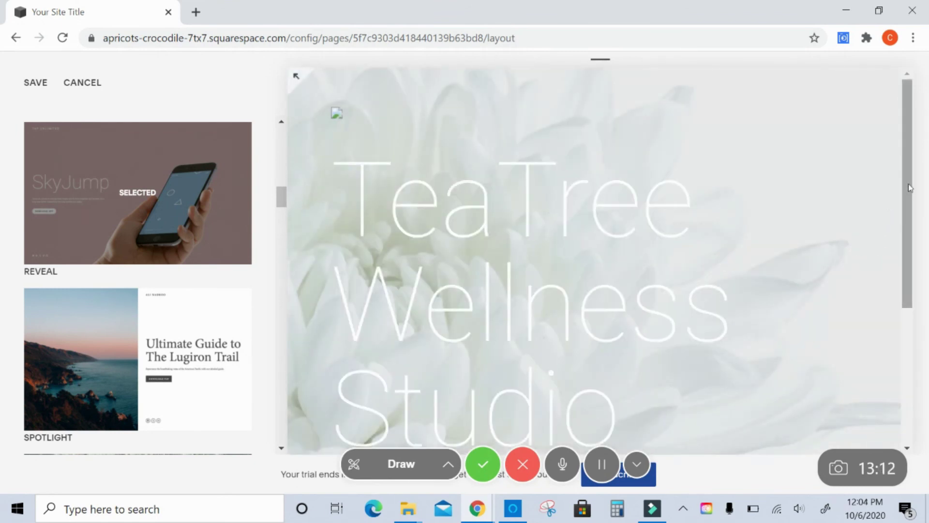
pyautogui.moveTo(910, 189); pyautogui.dragTo(923, 291)
pyautogui.click(122, 213)
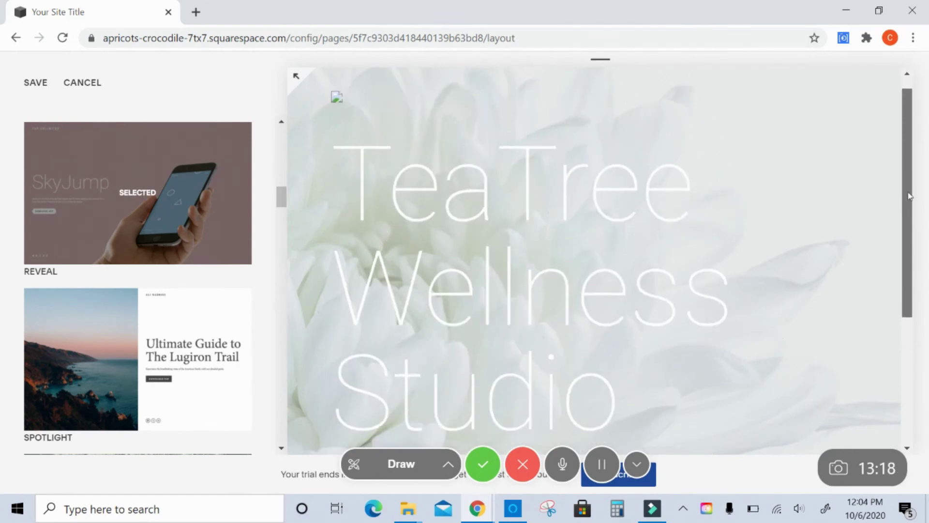
pyautogui.click(38, 84)
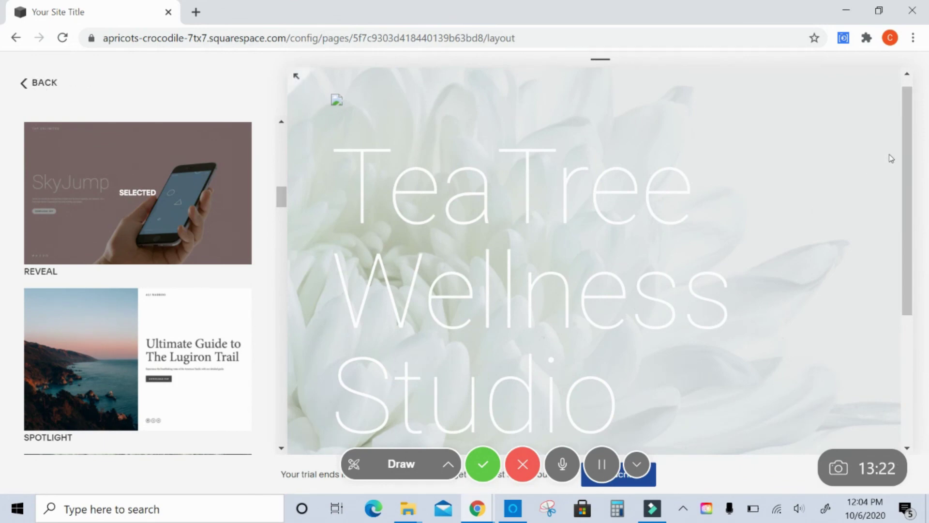
# Step: Review the cover page in its saved layout from the logo and title down to the Instagram button
pyautogui.scroll(-5, 911, 143)
pyautogui.scroll(6, 912, 142)
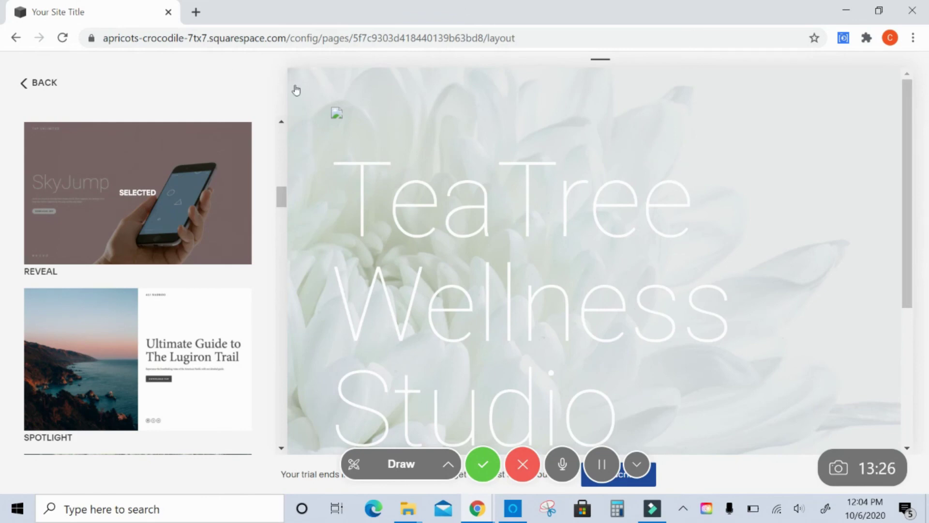
pyautogui.moveTo(903, 217); pyautogui.dragTo(924, 318)
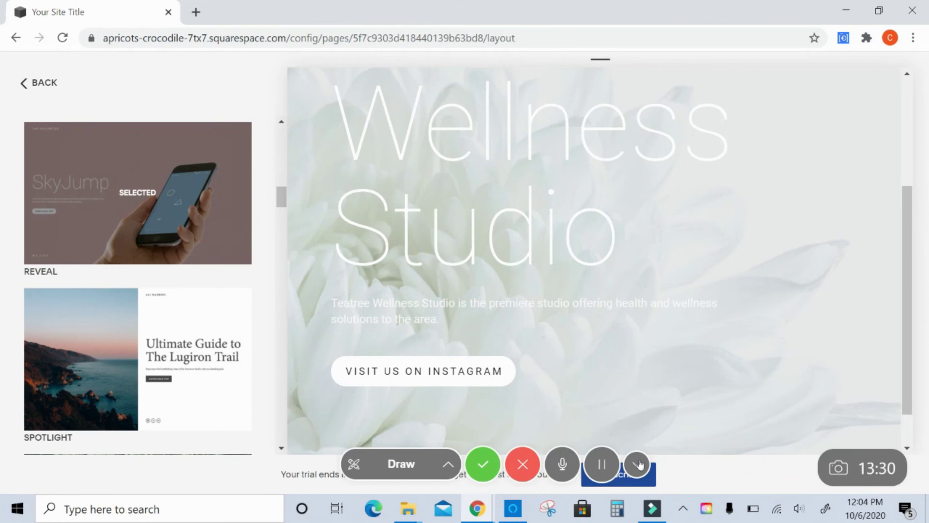
pyautogui.click(637, 463)
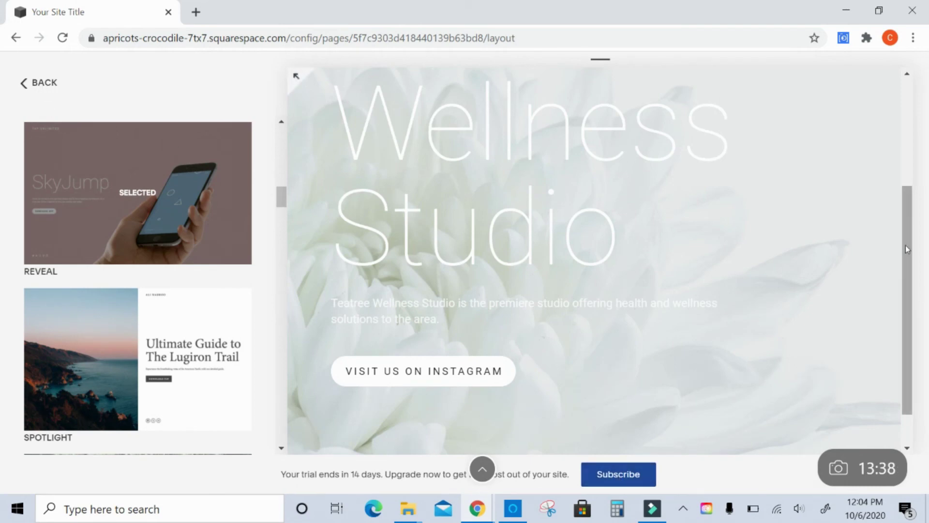
pyautogui.moveTo(905, 245); pyautogui.dragTo(908, 144)
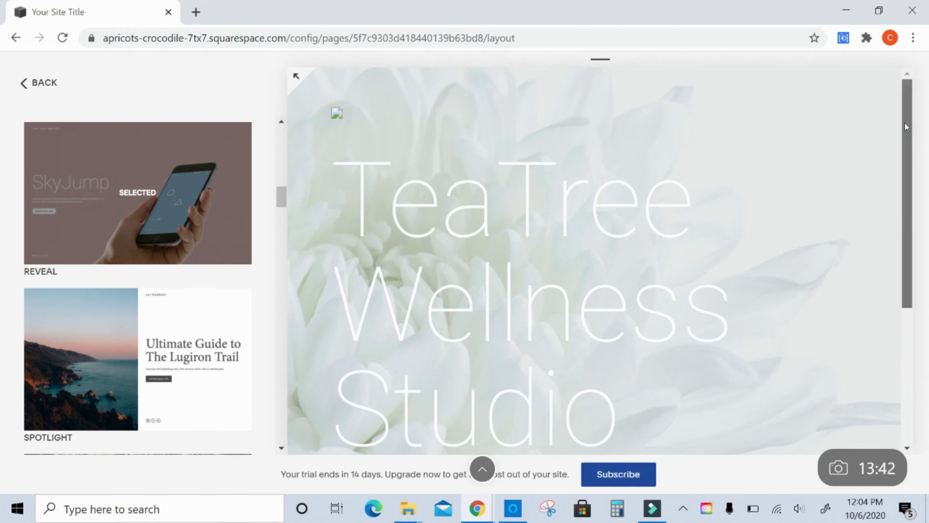
pyautogui.moveTo(906, 127); pyautogui.dragTo(928, 227)
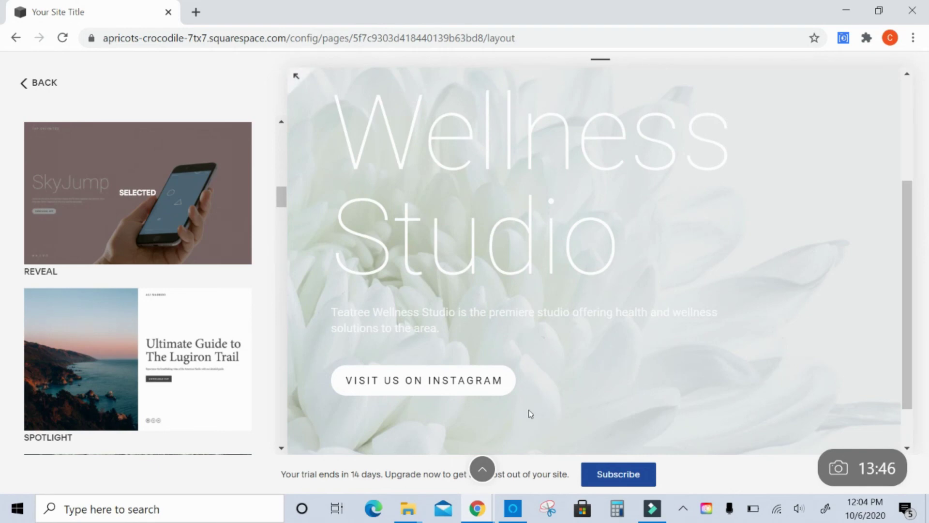
pyautogui.click(486, 472)
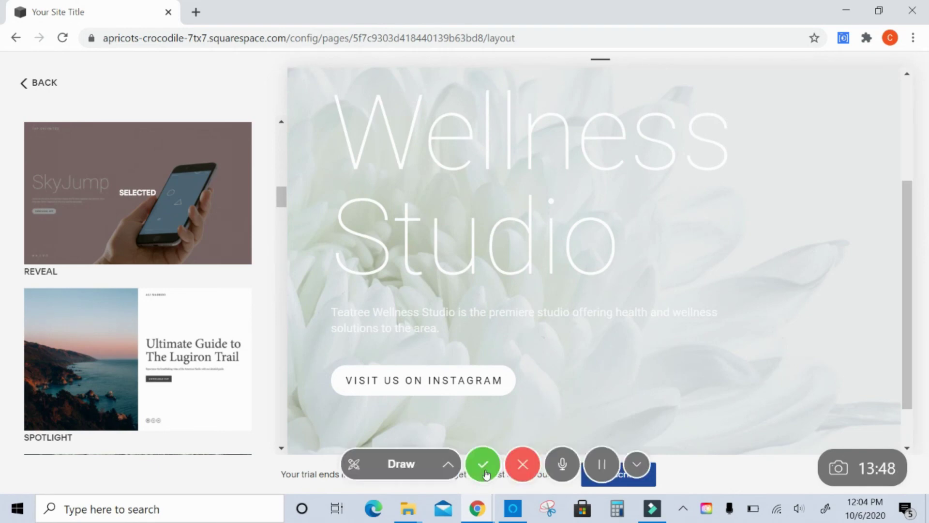